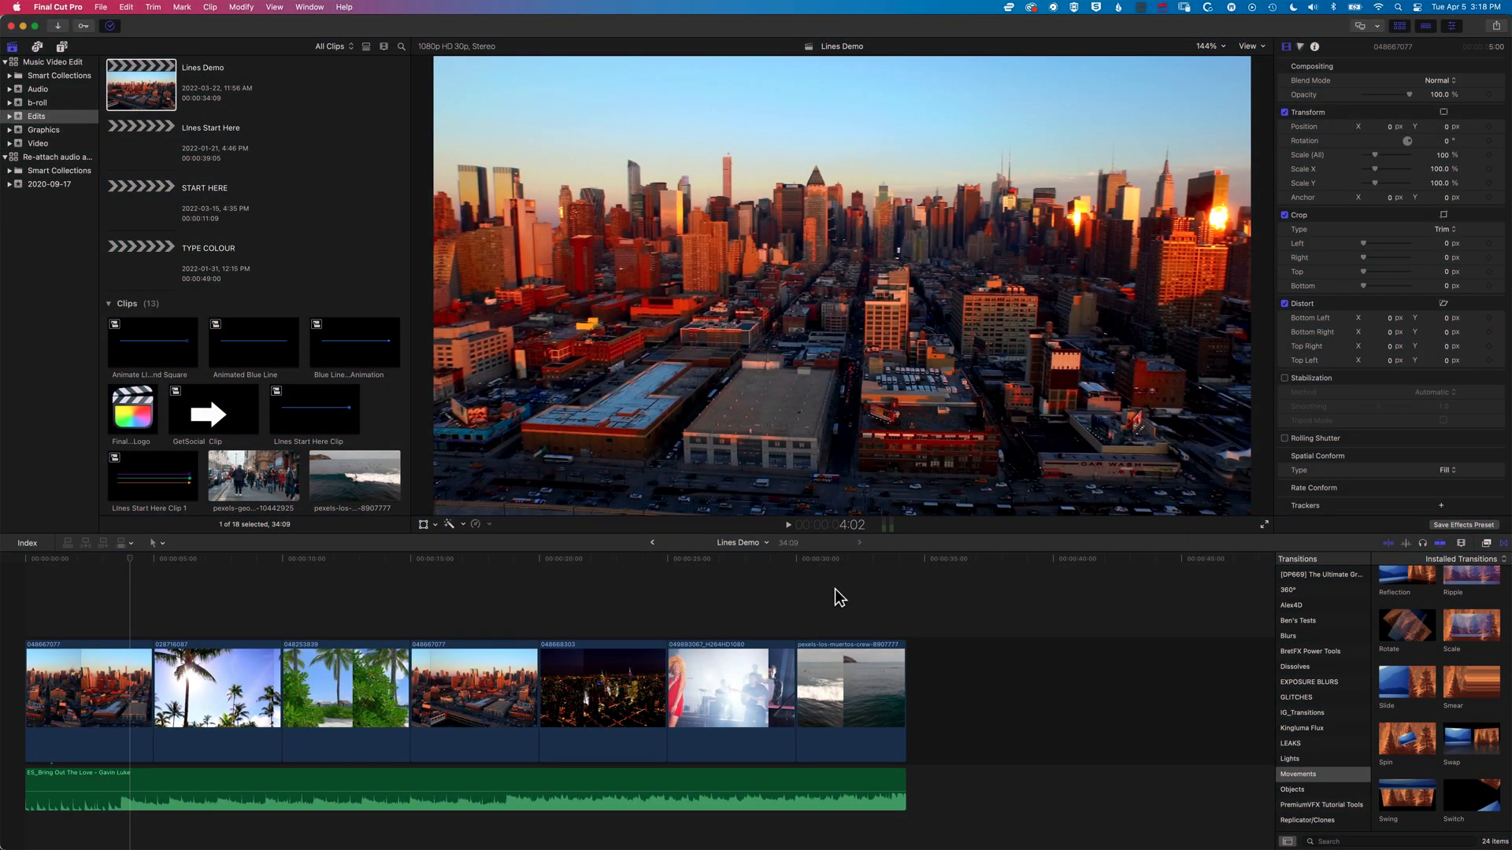
# Step: Add default cross dissolves between all Lines Demo clips and preview playback from the start
pyautogui.moveTo(216, 597); pyautogui.dragTo(725, 745)
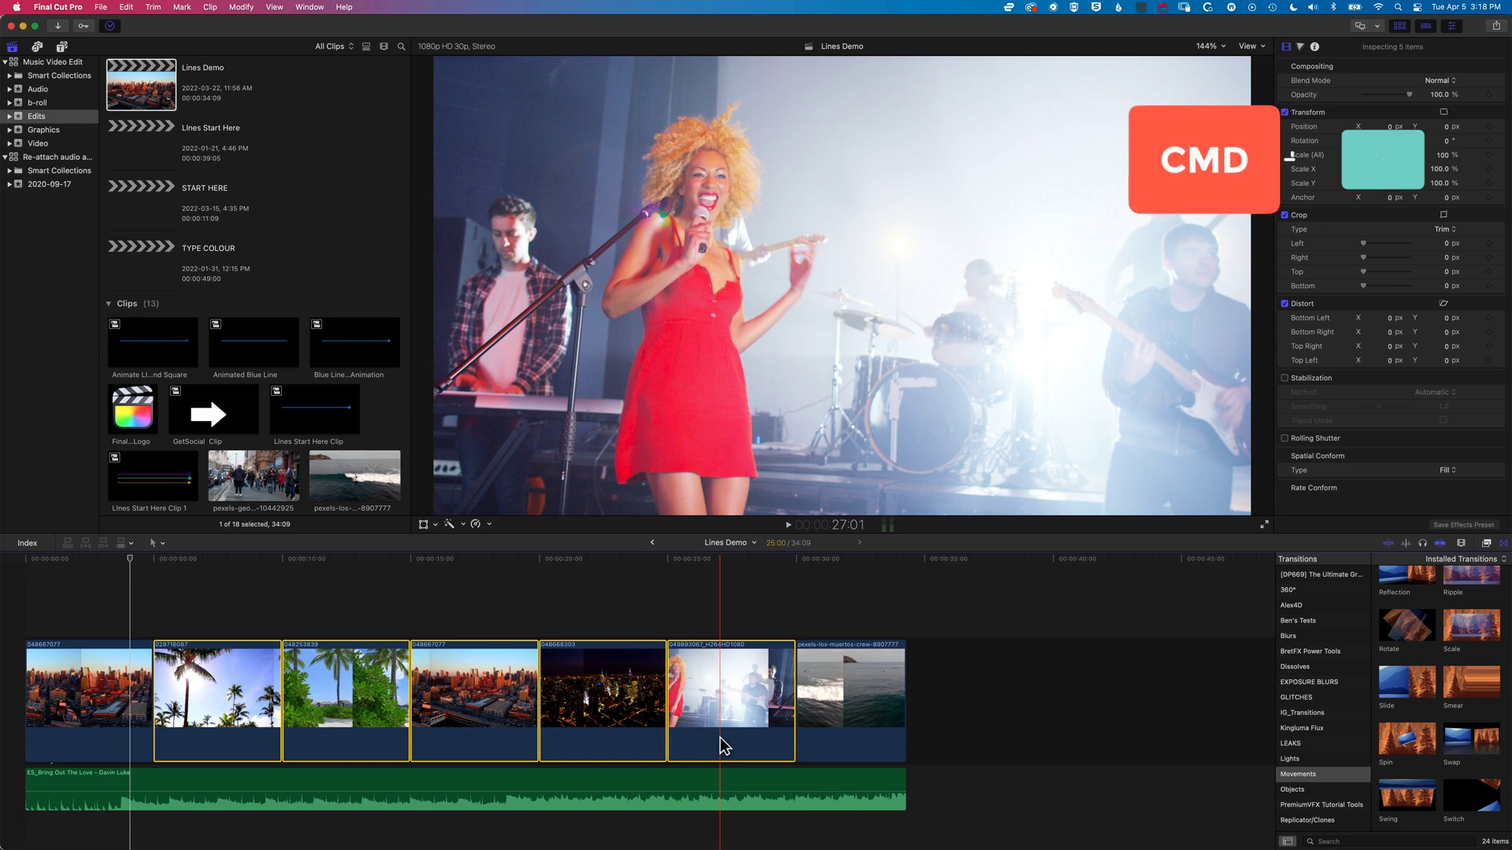
pyautogui.press('super+t')
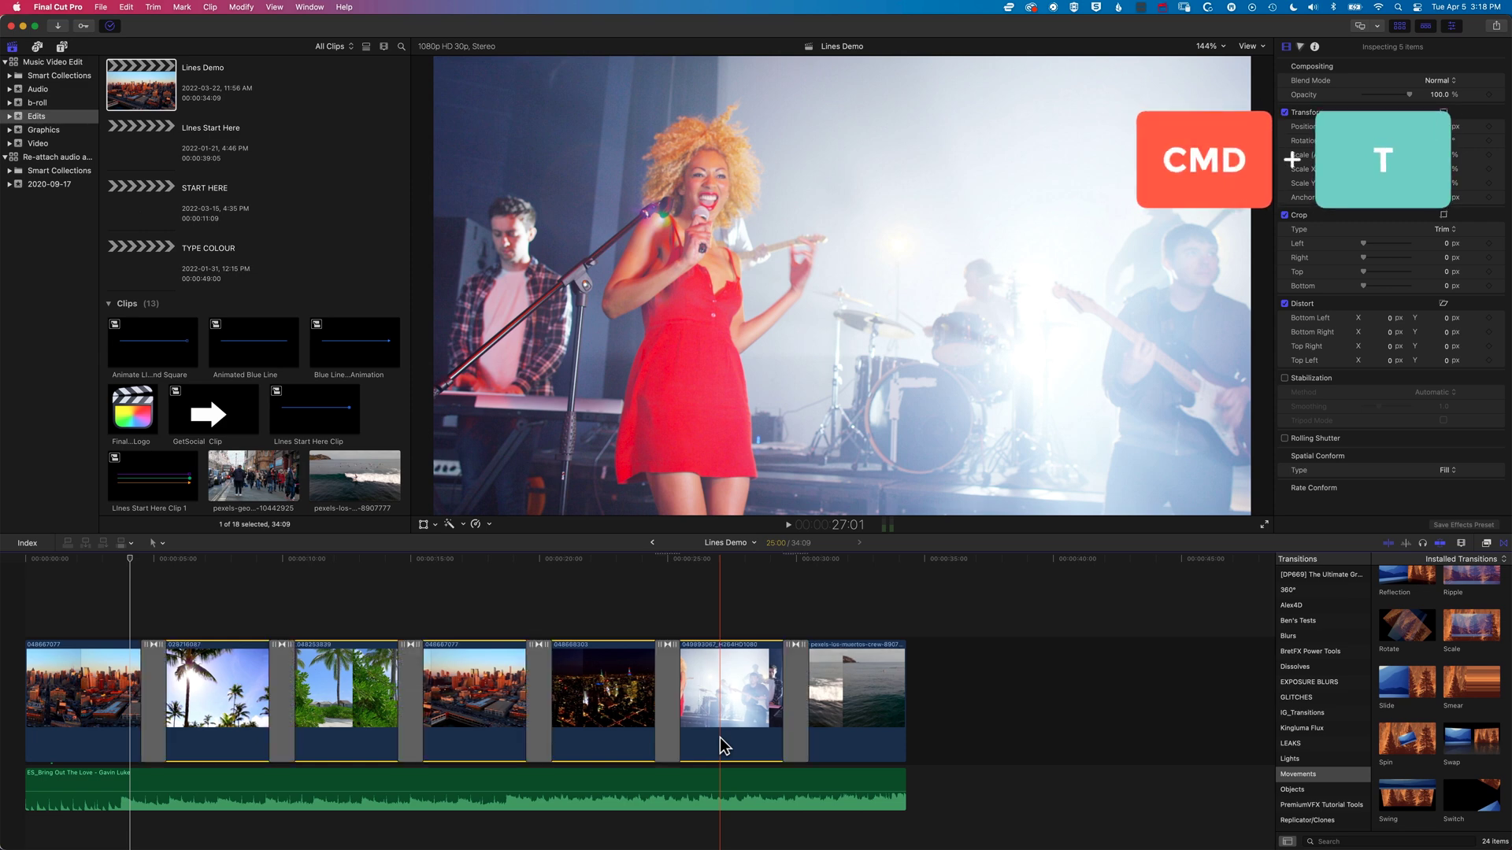
pyautogui.click(135, 615)
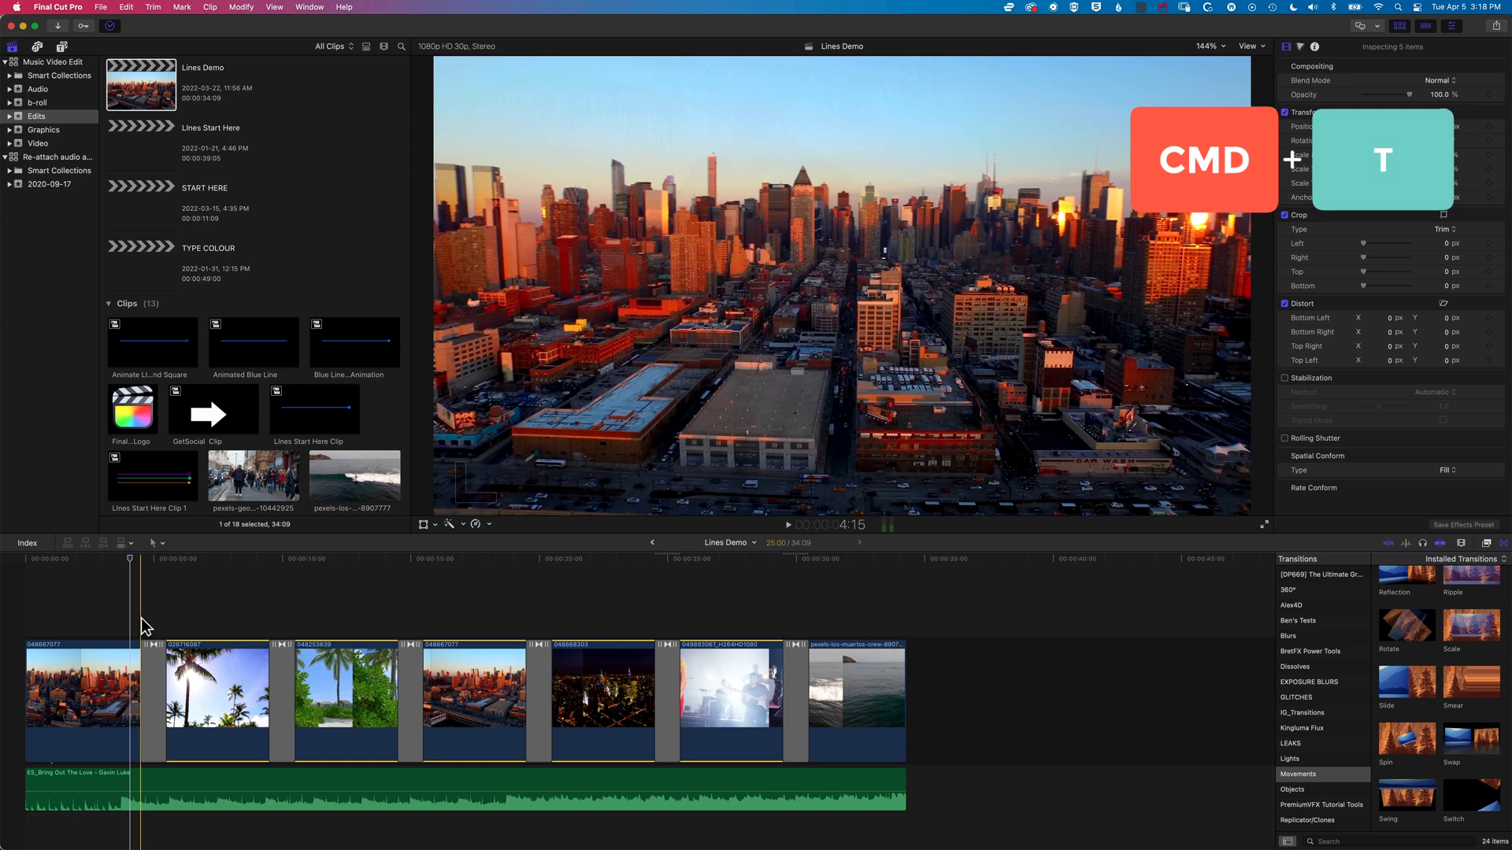
pyautogui.press('space')
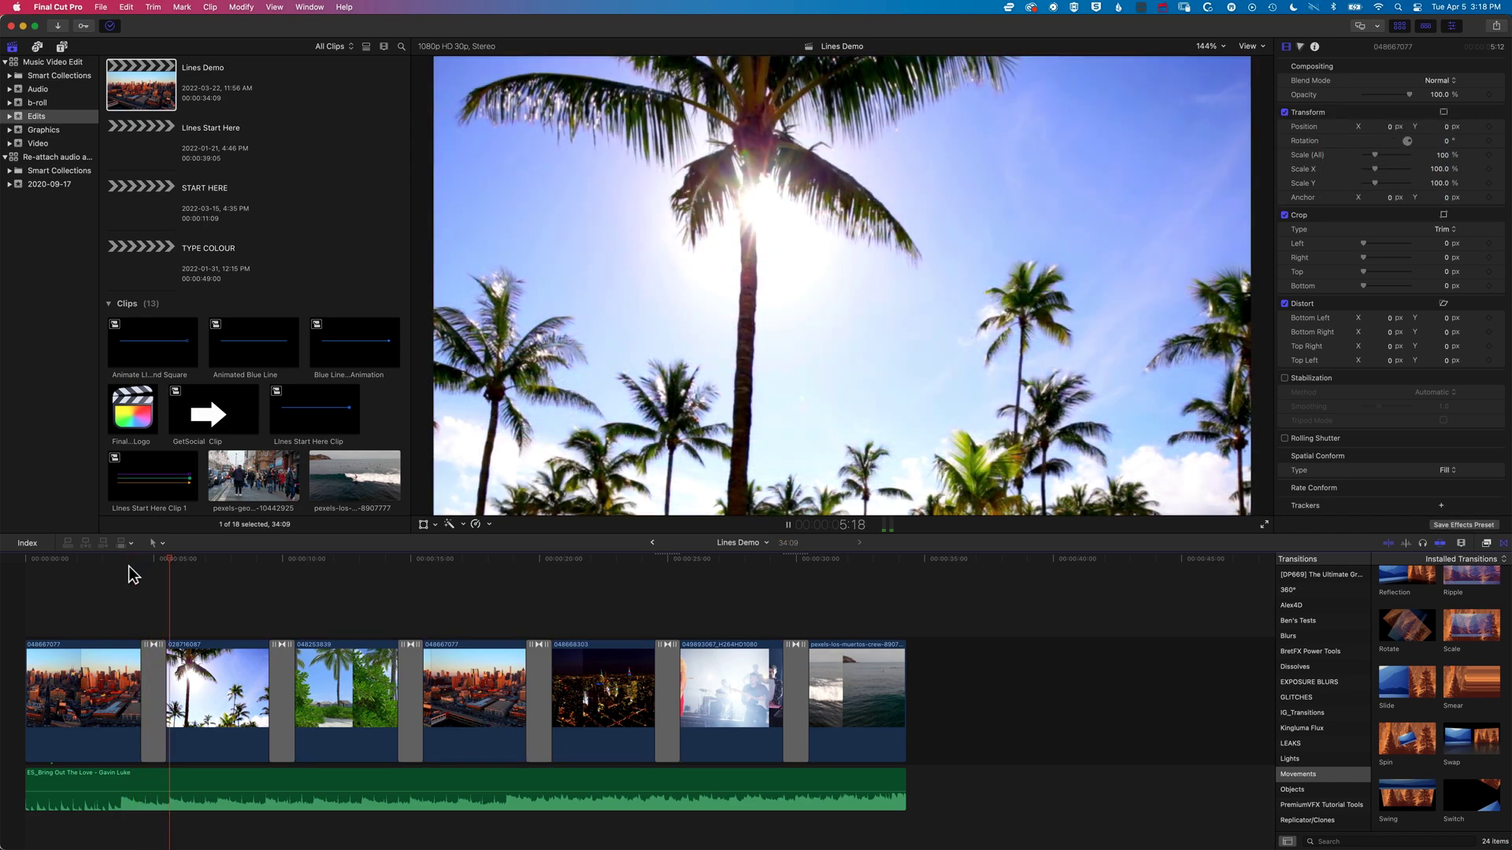
pyautogui.press('space')
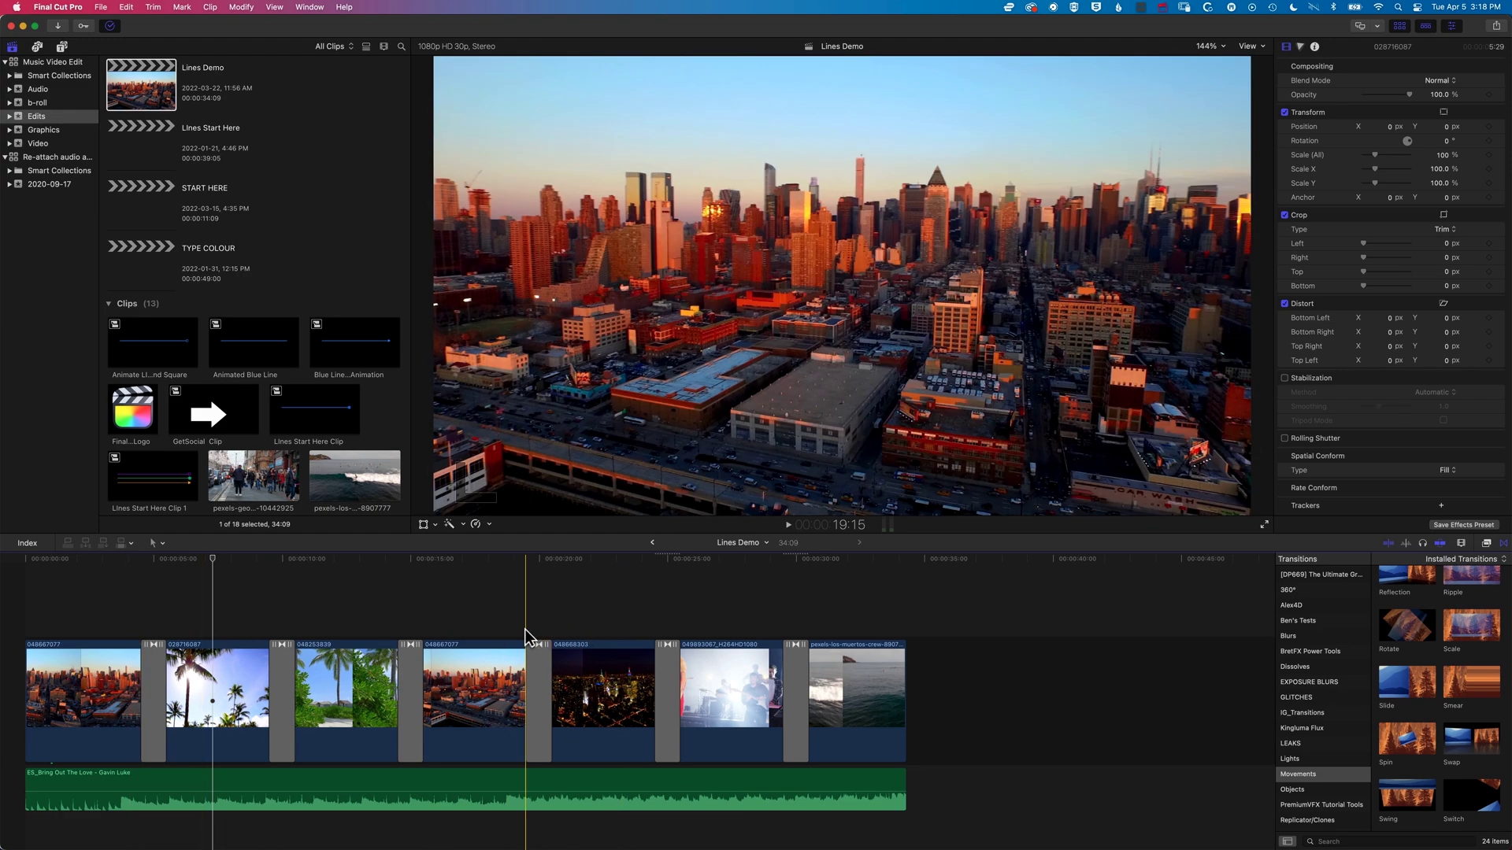
pyautogui.keyDown('super'); pyautogui.click(154, 690); pyautogui.keyUp('super')
pyautogui.keyDown('super'); pyautogui.click(282, 685); pyautogui.keyUp('super')
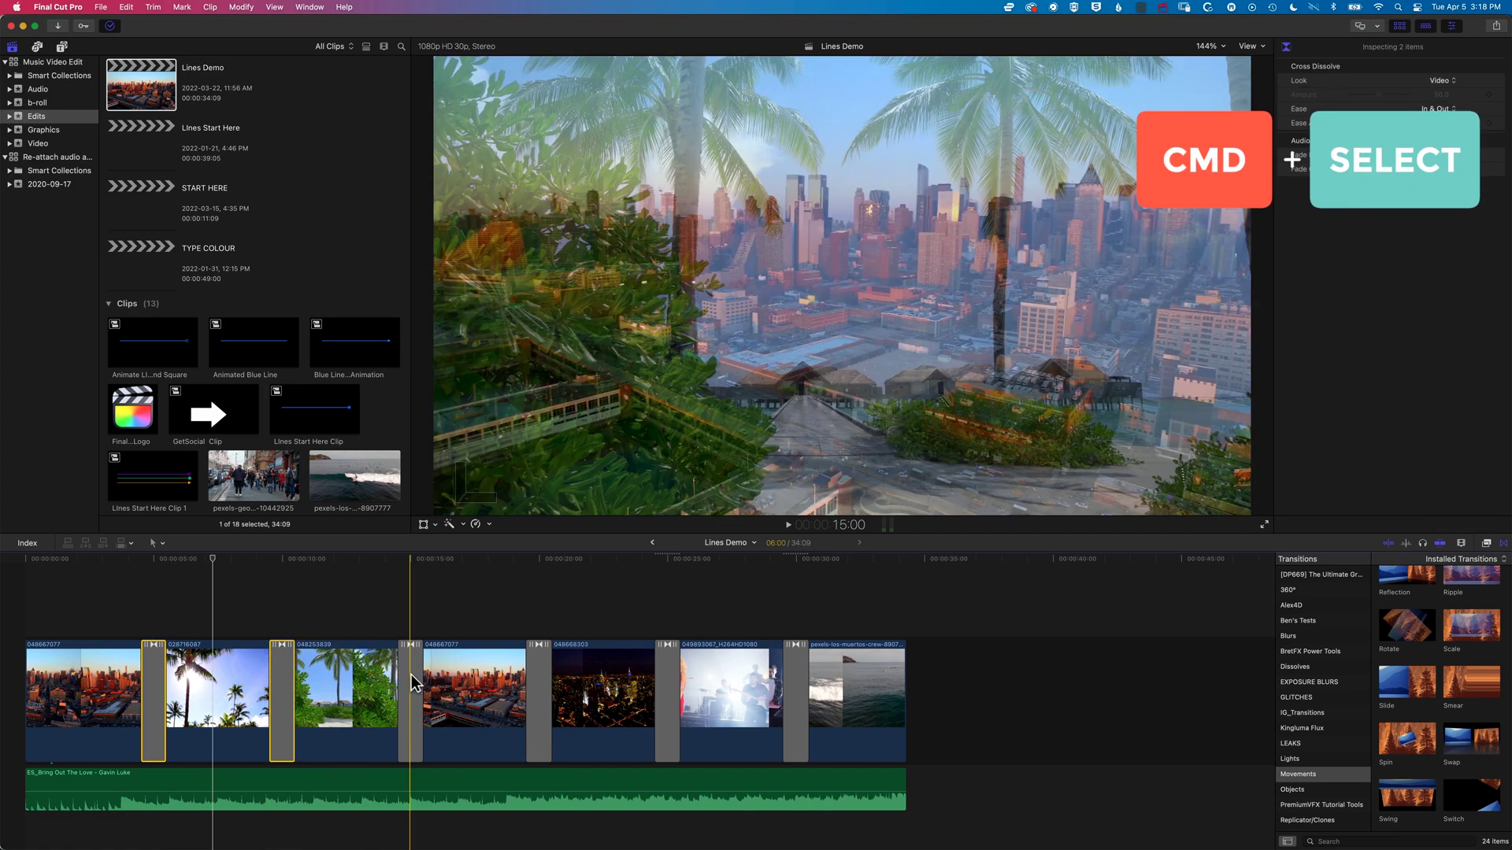
pyautogui.keyDown('super'); pyautogui.click(408, 686); pyautogui.keyUp('super')
pyautogui.keyDown('super'); pyautogui.click(538, 685); pyautogui.keyUp('super')
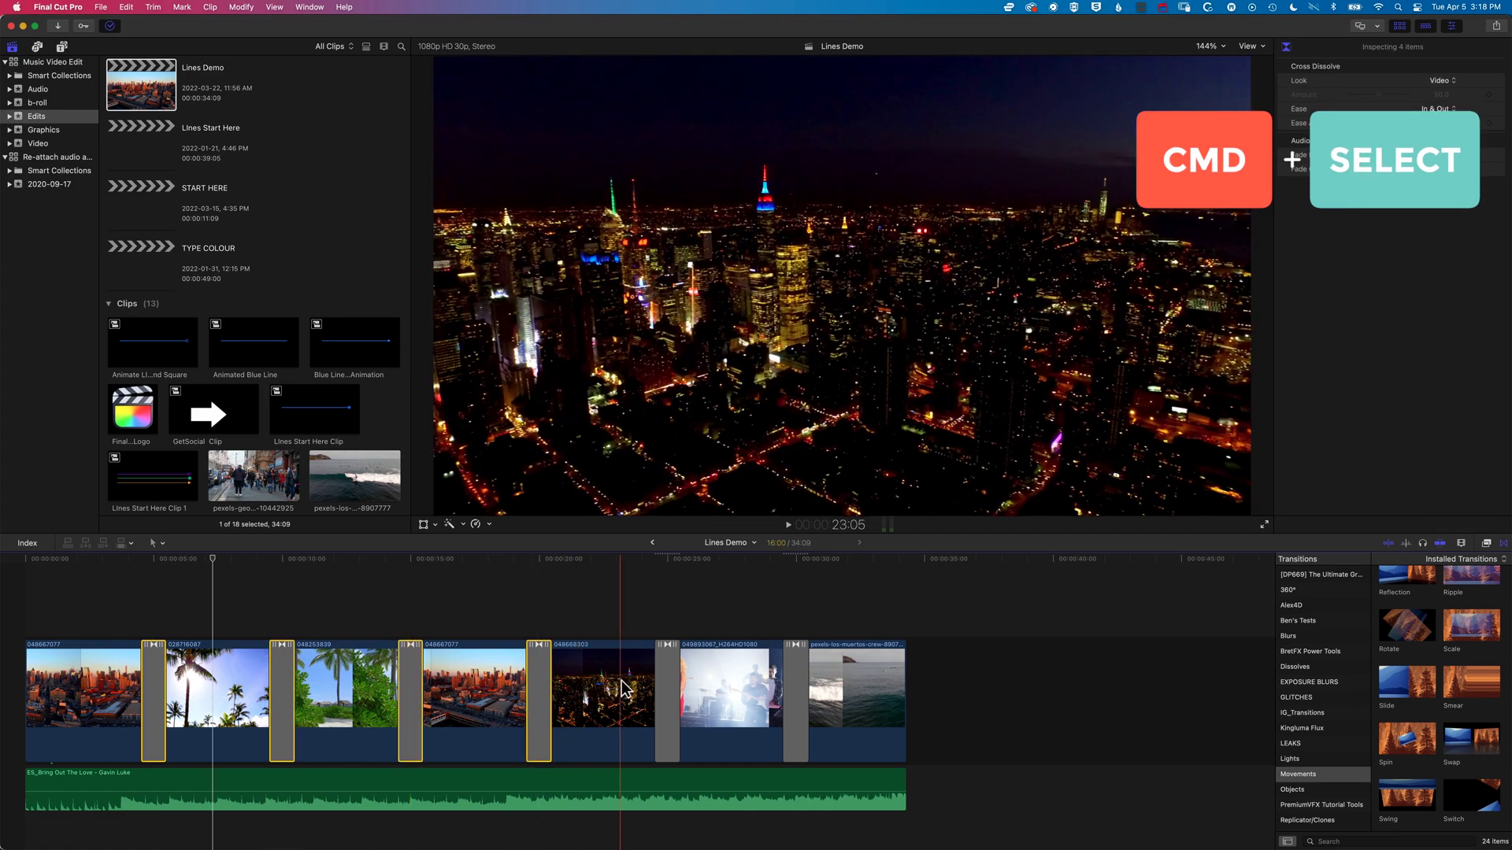
pyautogui.keyDown('super'); pyautogui.click(671, 693); pyautogui.keyUp('super')
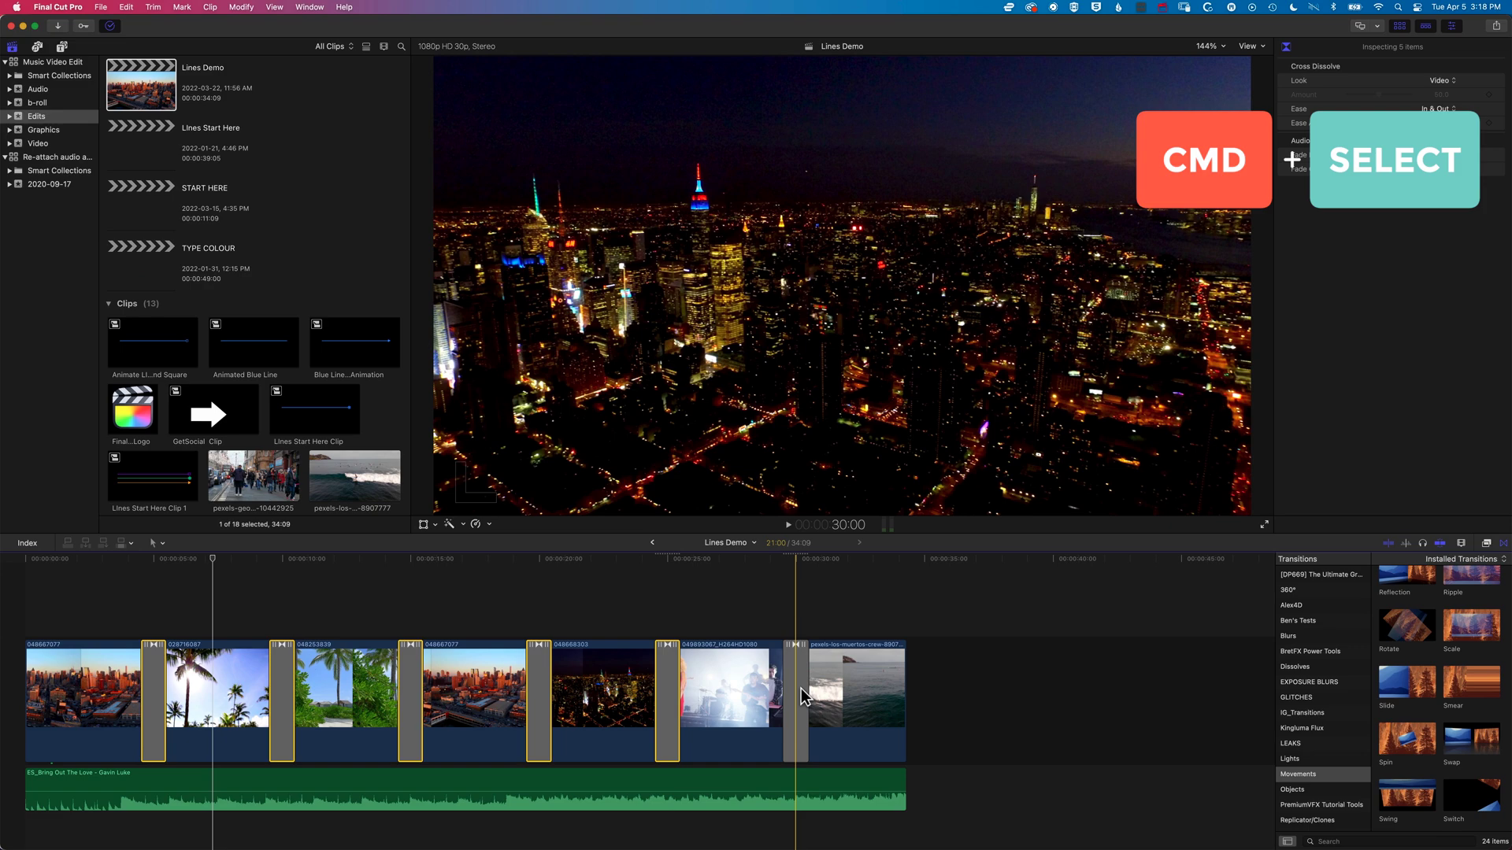
pyautogui.keyDown('super'); pyautogui.click(799, 697); pyautogui.keyUp('super')
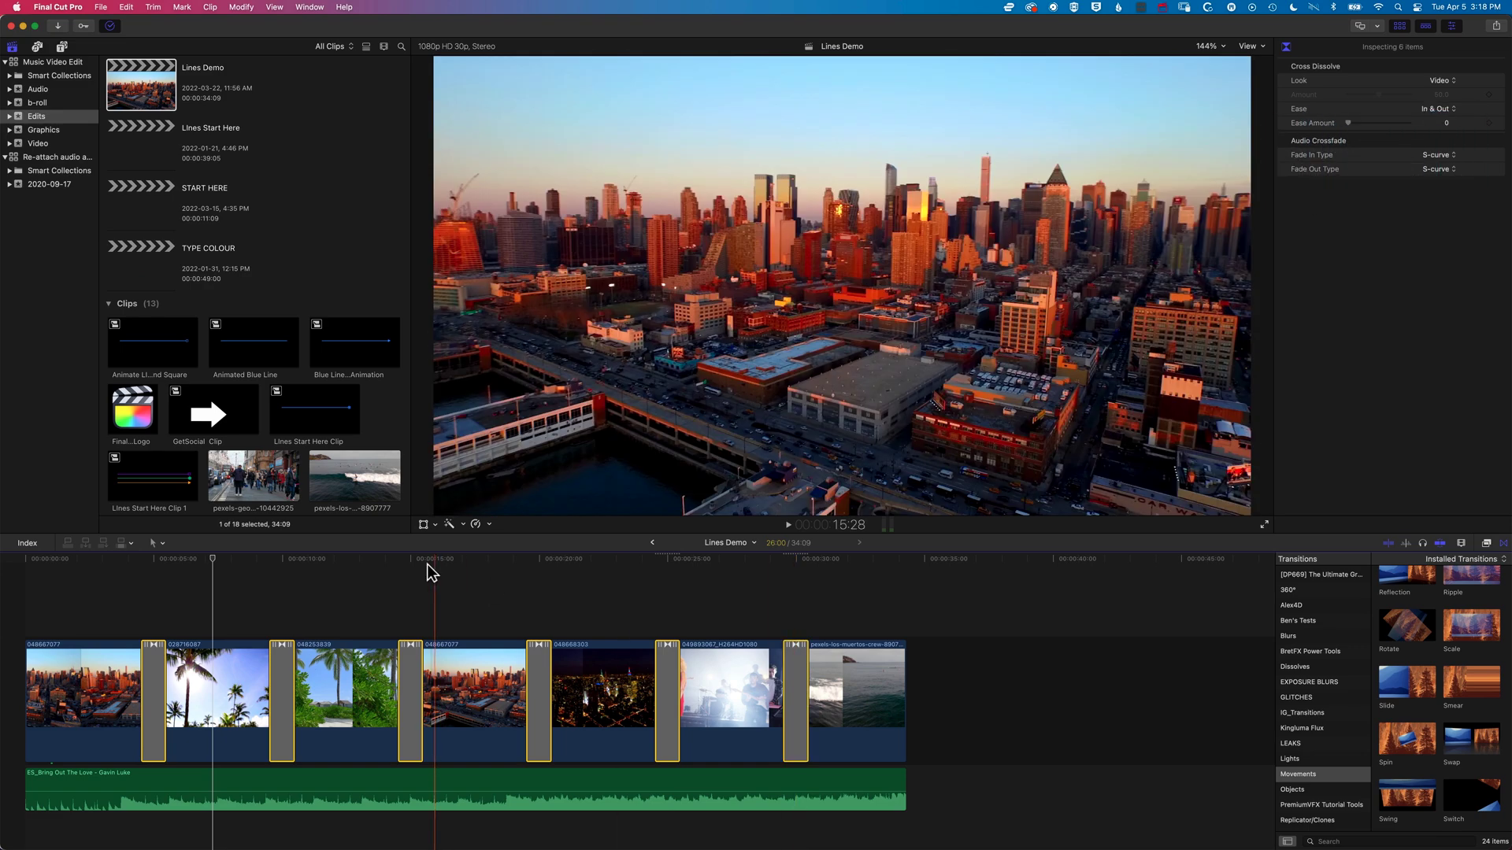
pyautogui.click(337, 597)
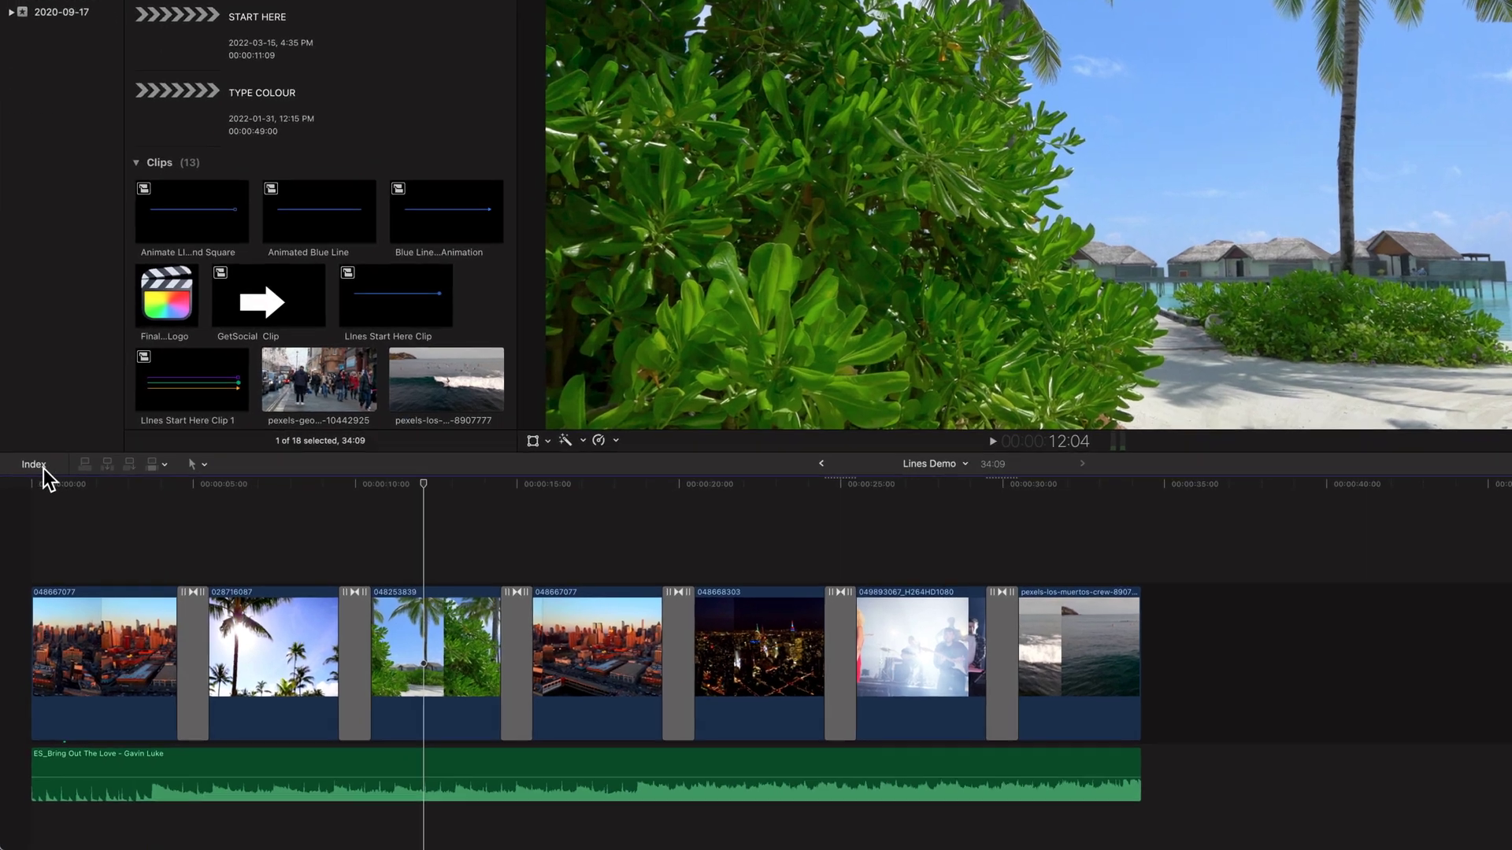
# Step: Filter the timeline index by 'cro' and select all six Cross Dissolve transitions
pyautogui.click(27, 543)
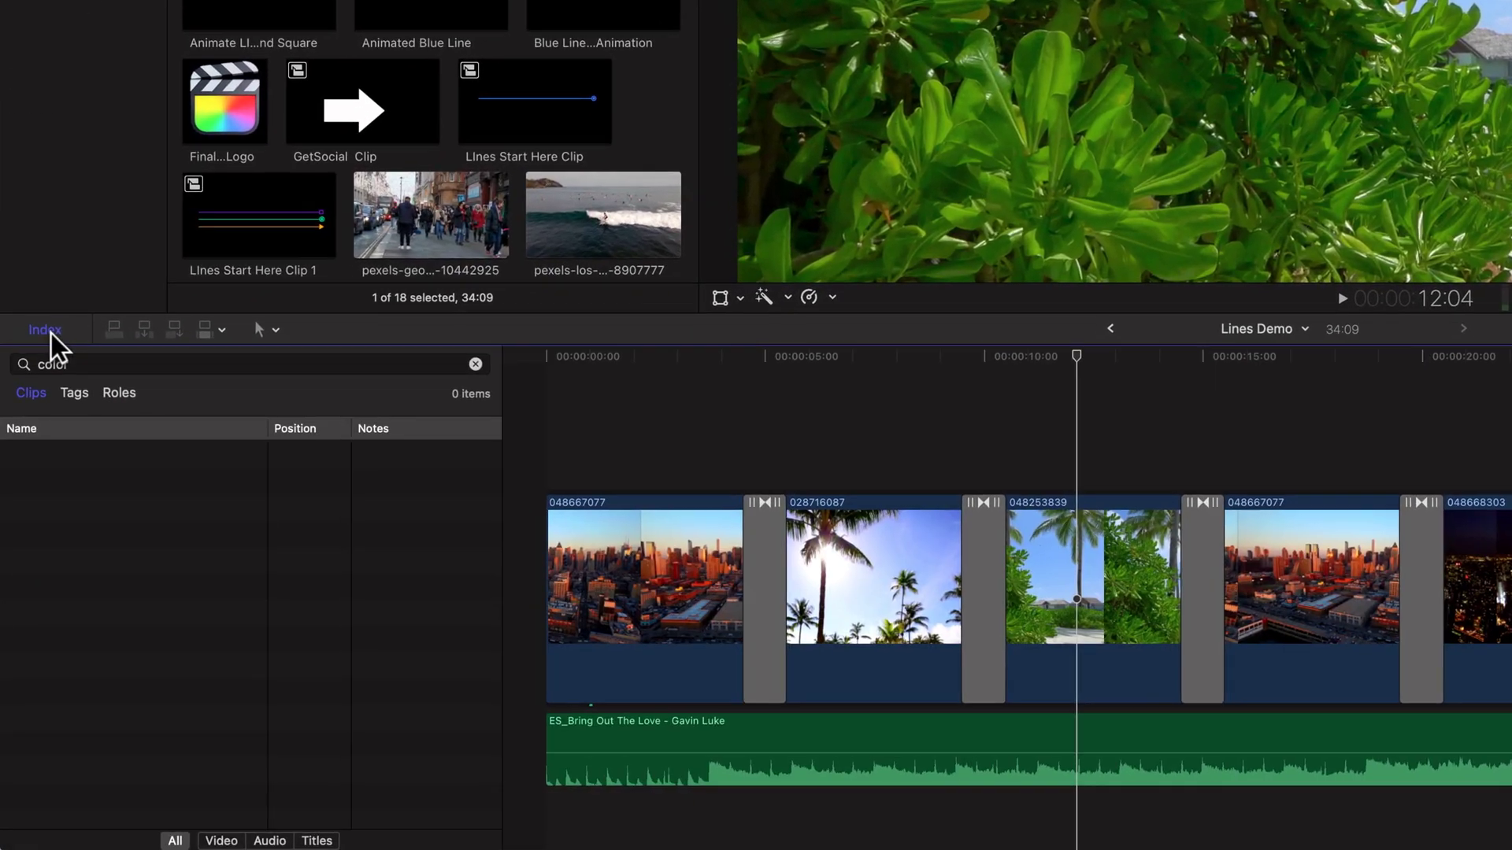
pyautogui.click(60, 364)
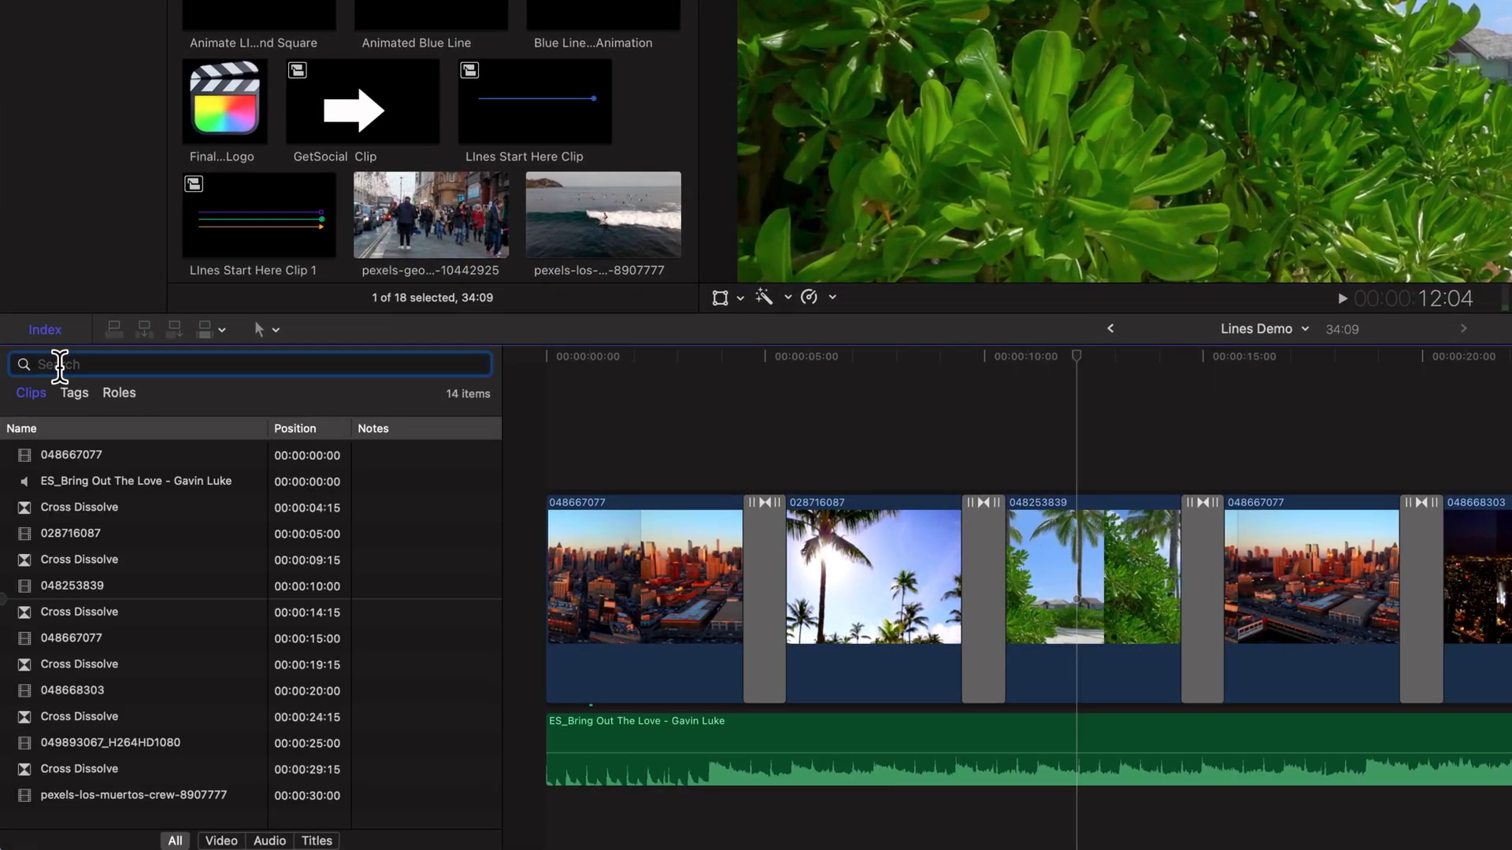
pyautogui.write('cro')
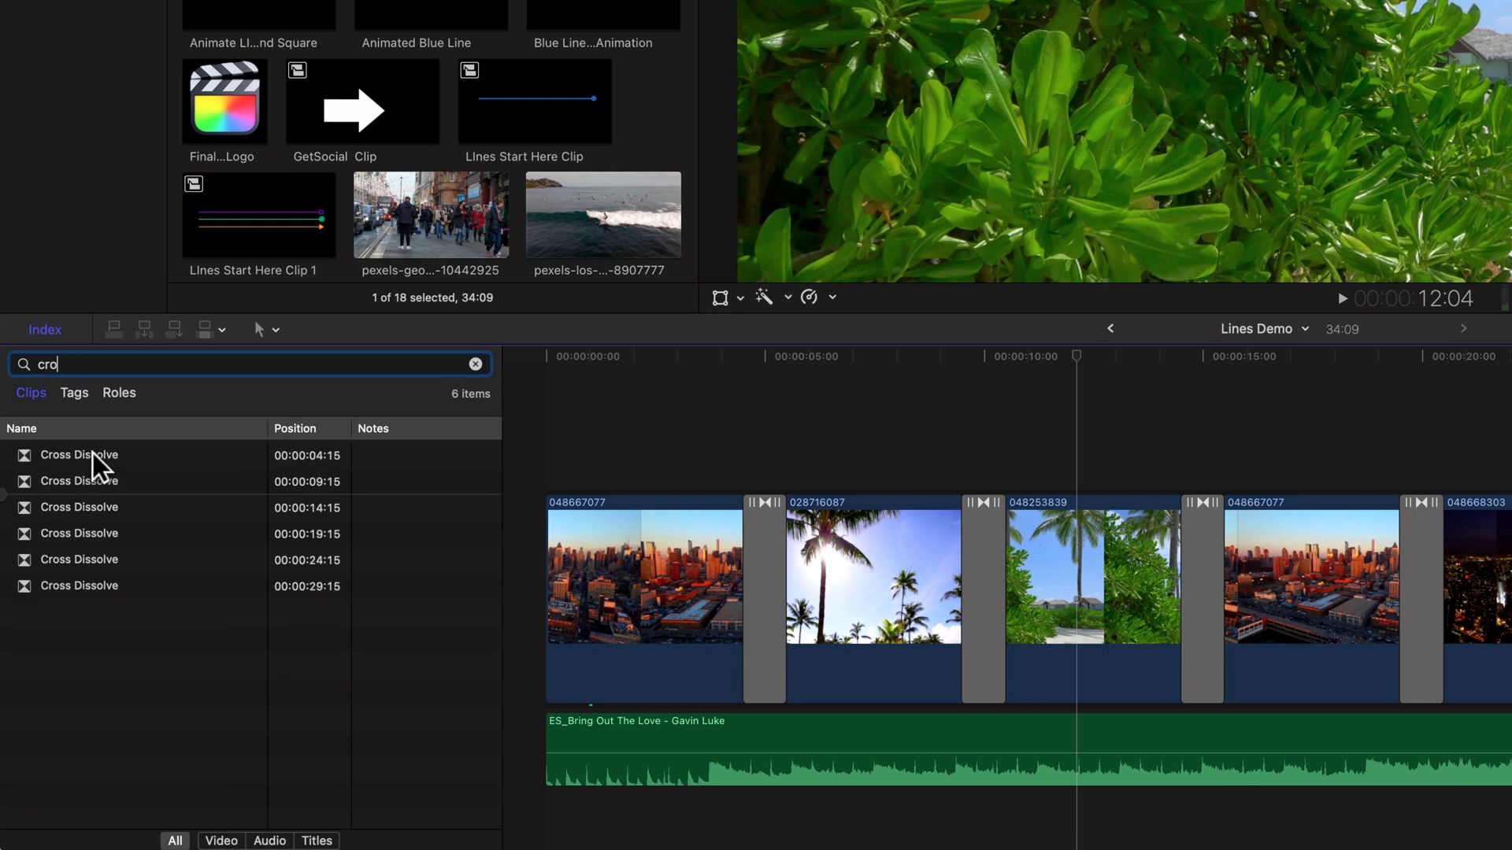
pyautogui.click(82, 453)
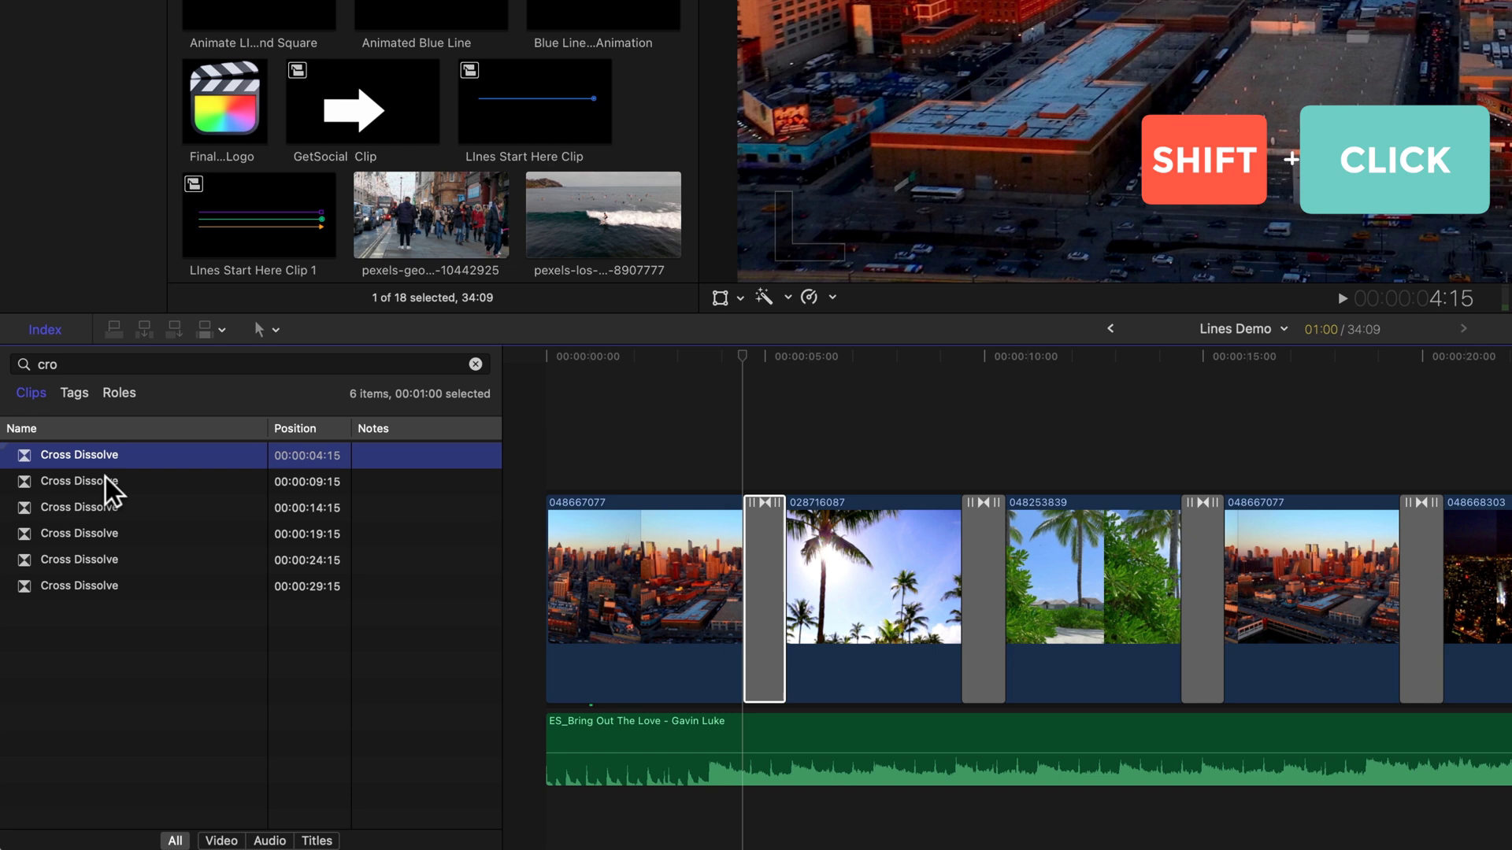
pyautogui.keyDown('shift'); pyautogui.click(74, 589); pyautogui.keyUp('shift')
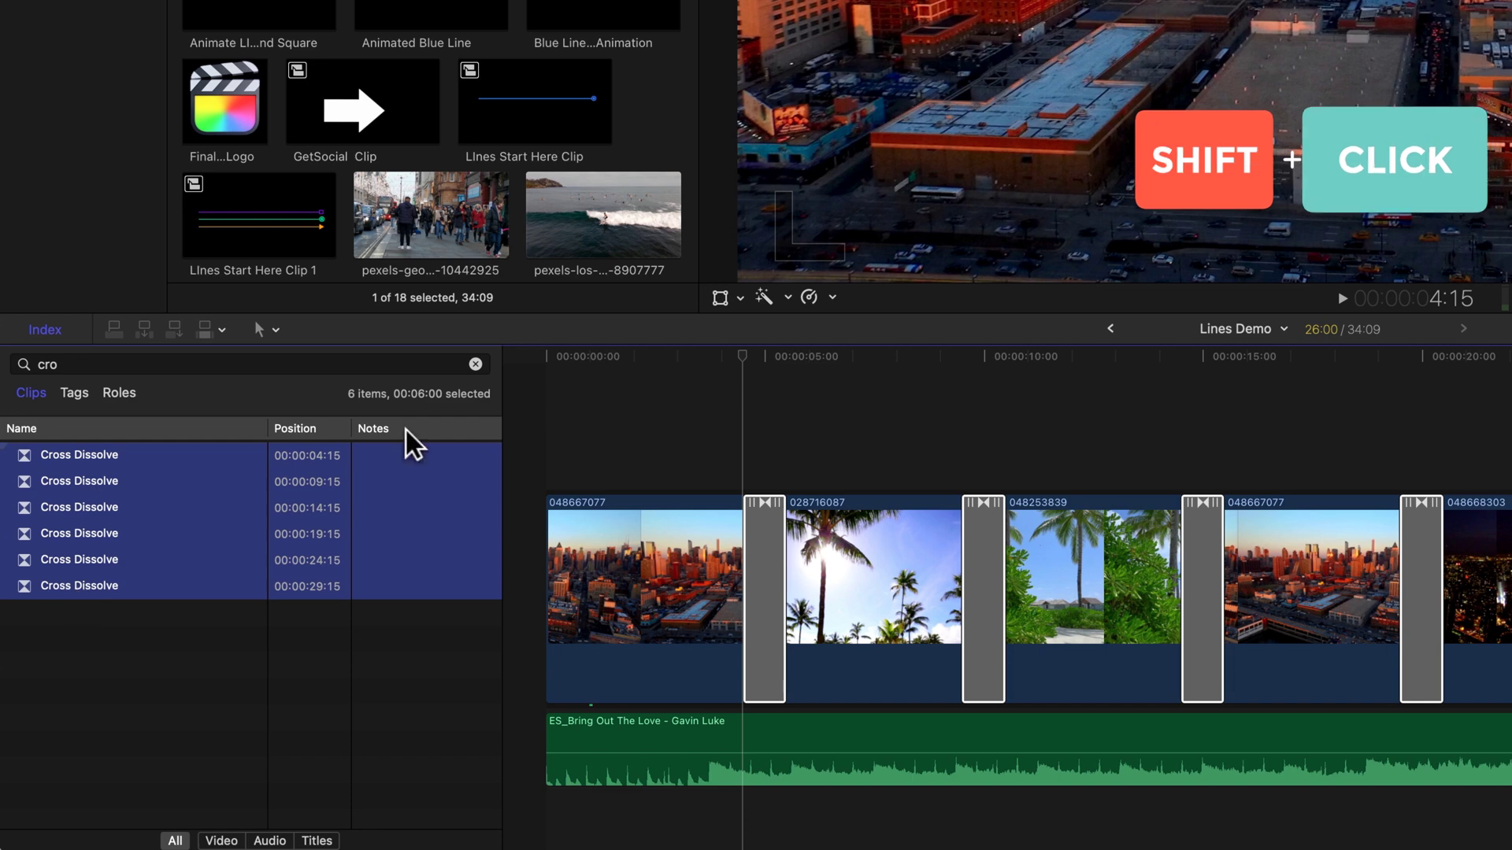
pyautogui.click(757, 353)
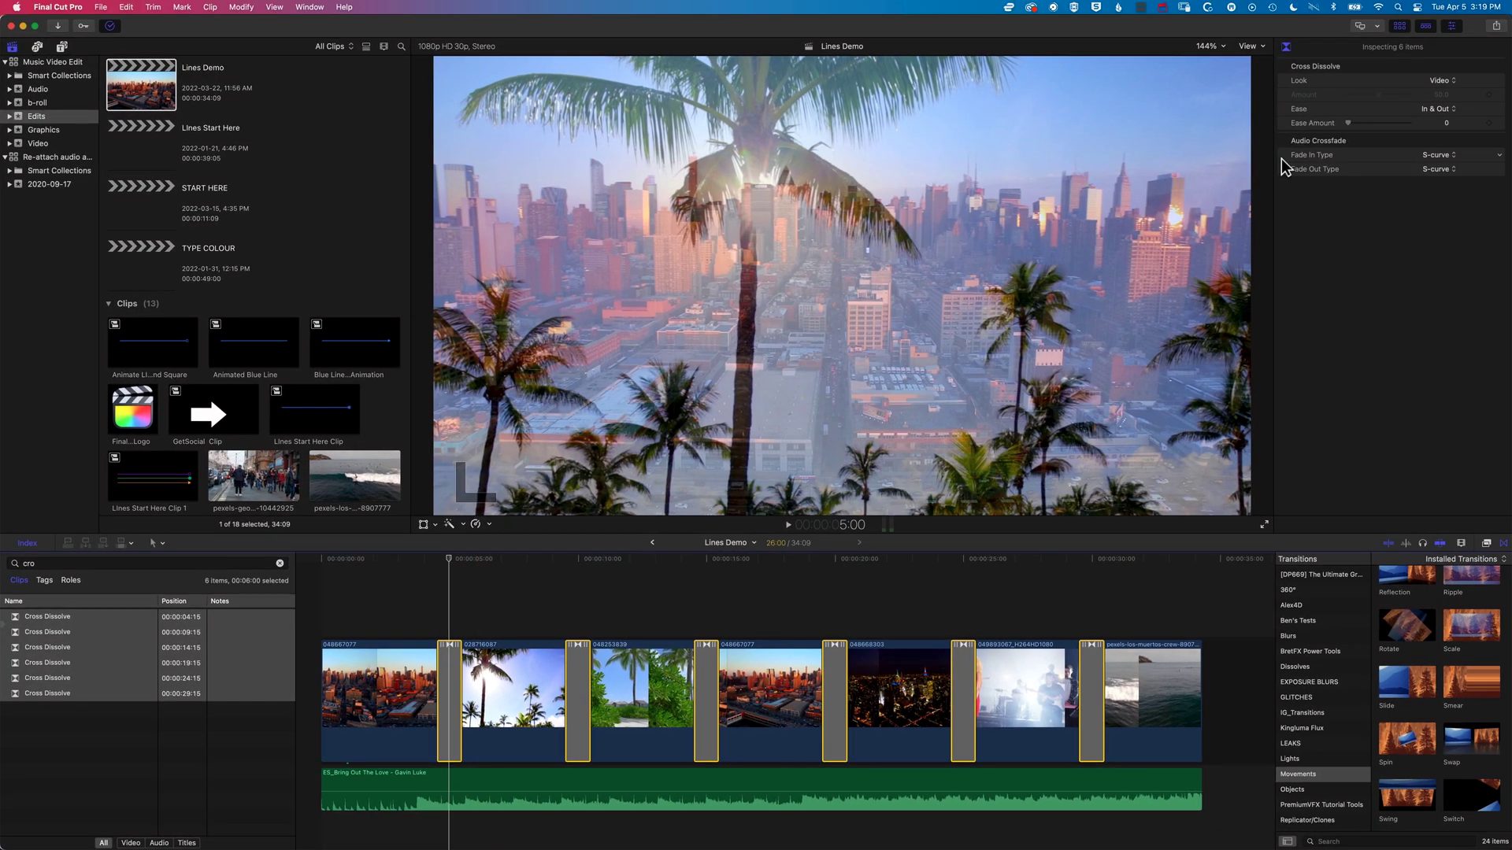
# Step: Give the six dissolves Out easing and, after trying Highlights and Additive, the Cold look
pyautogui.moveTo(1370, 122)
pyautogui.click(1441, 109)
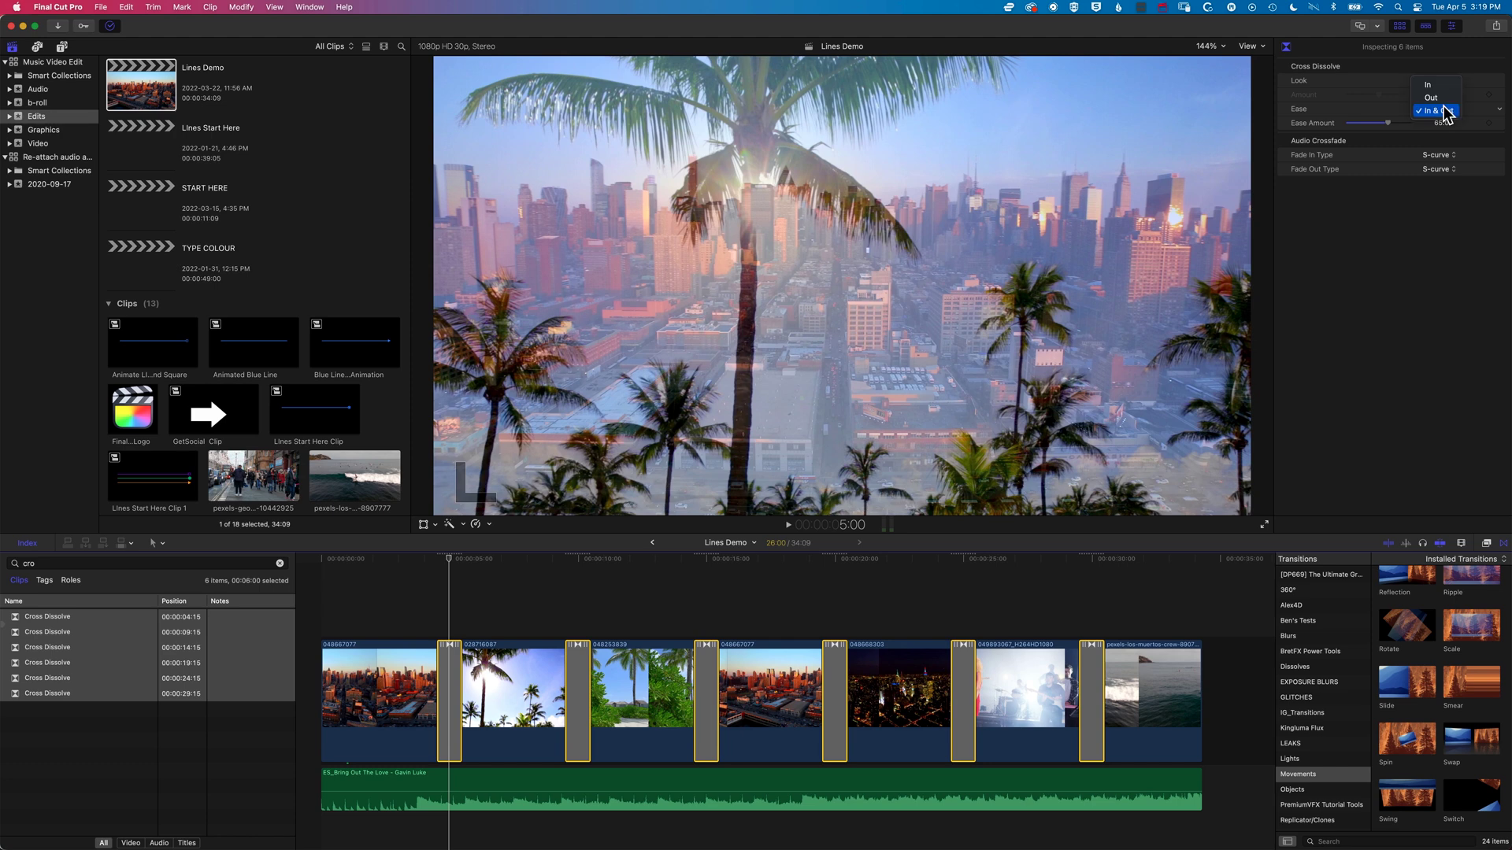
pyautogui.click(1443, 109)
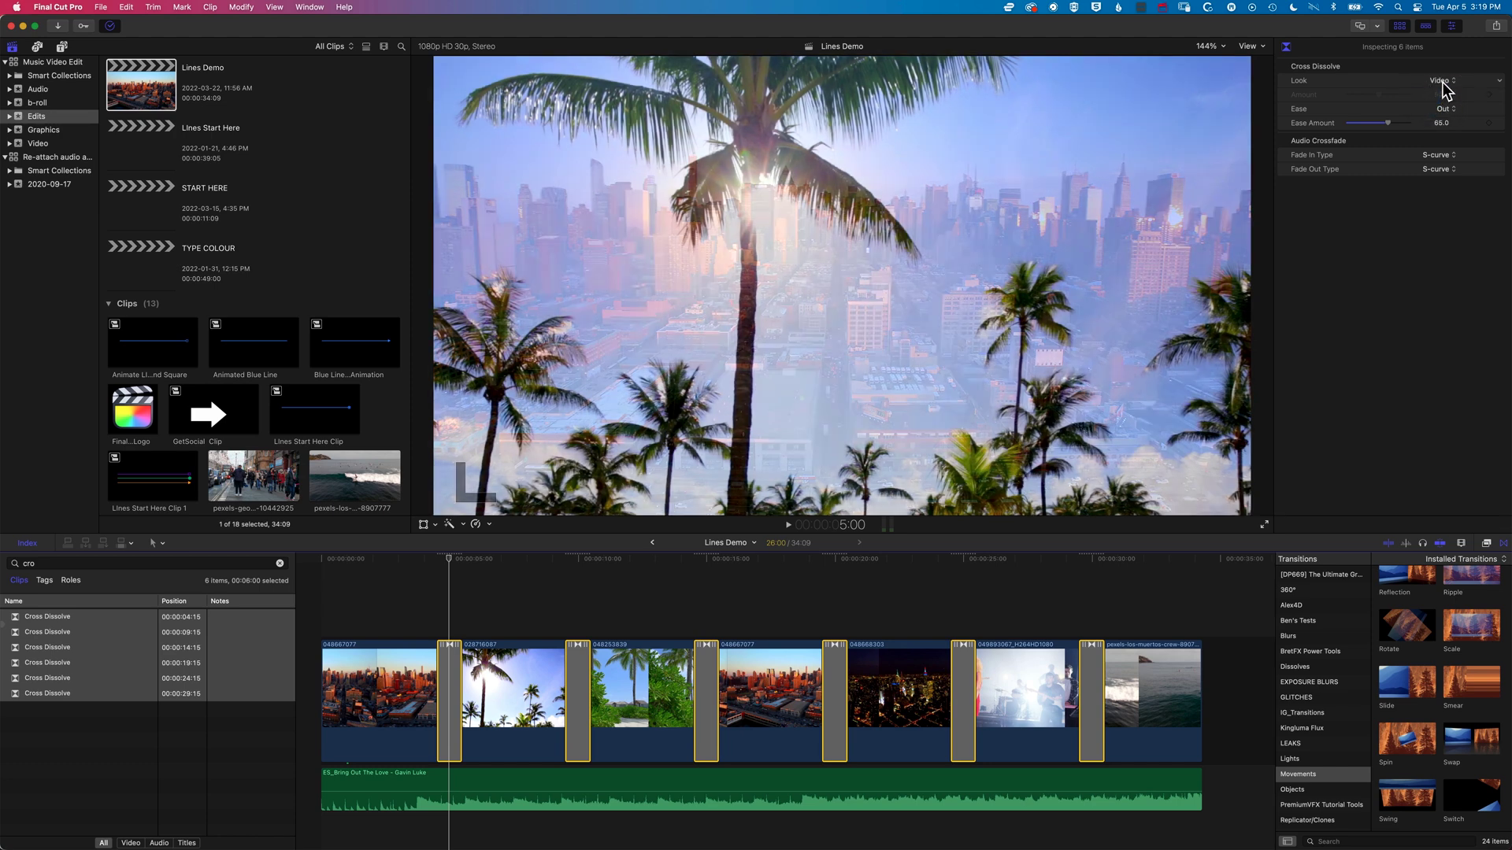
pyautogui.click(1442, 83)
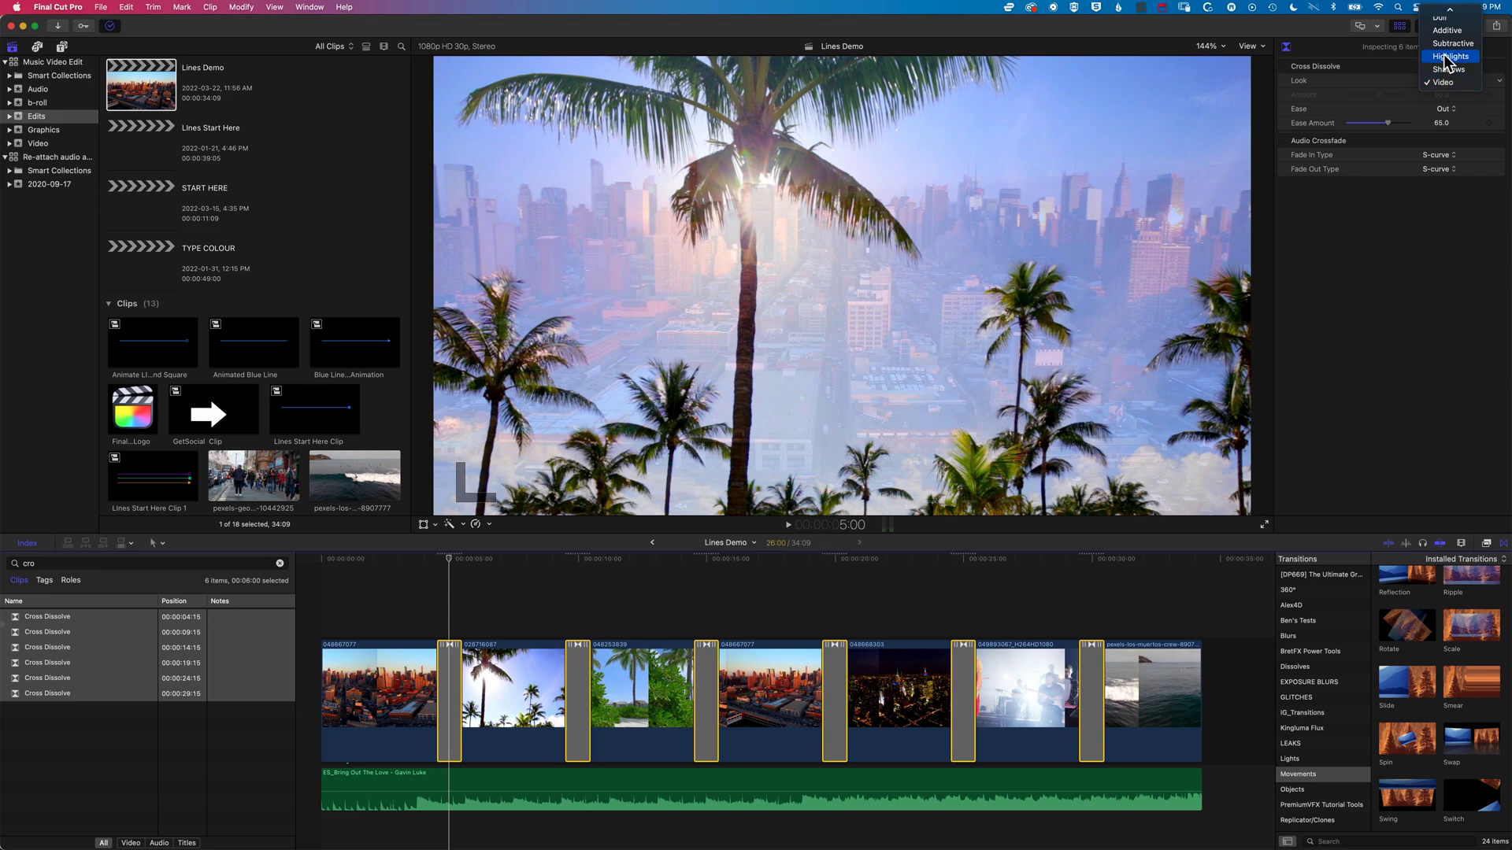
pyautogui.click(1444, 55)
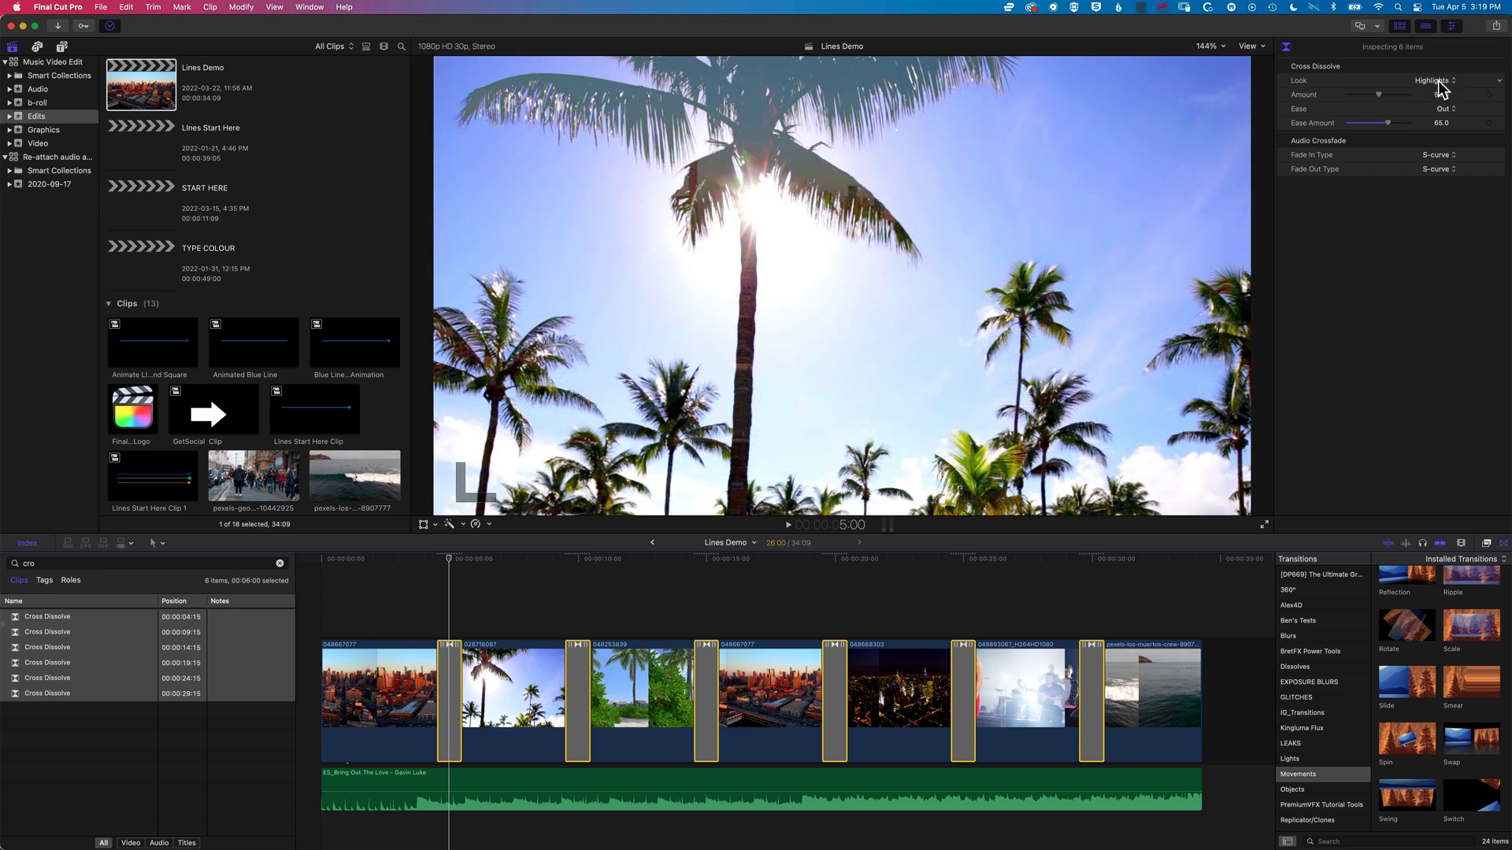
pyautogui.click(1442, 84)
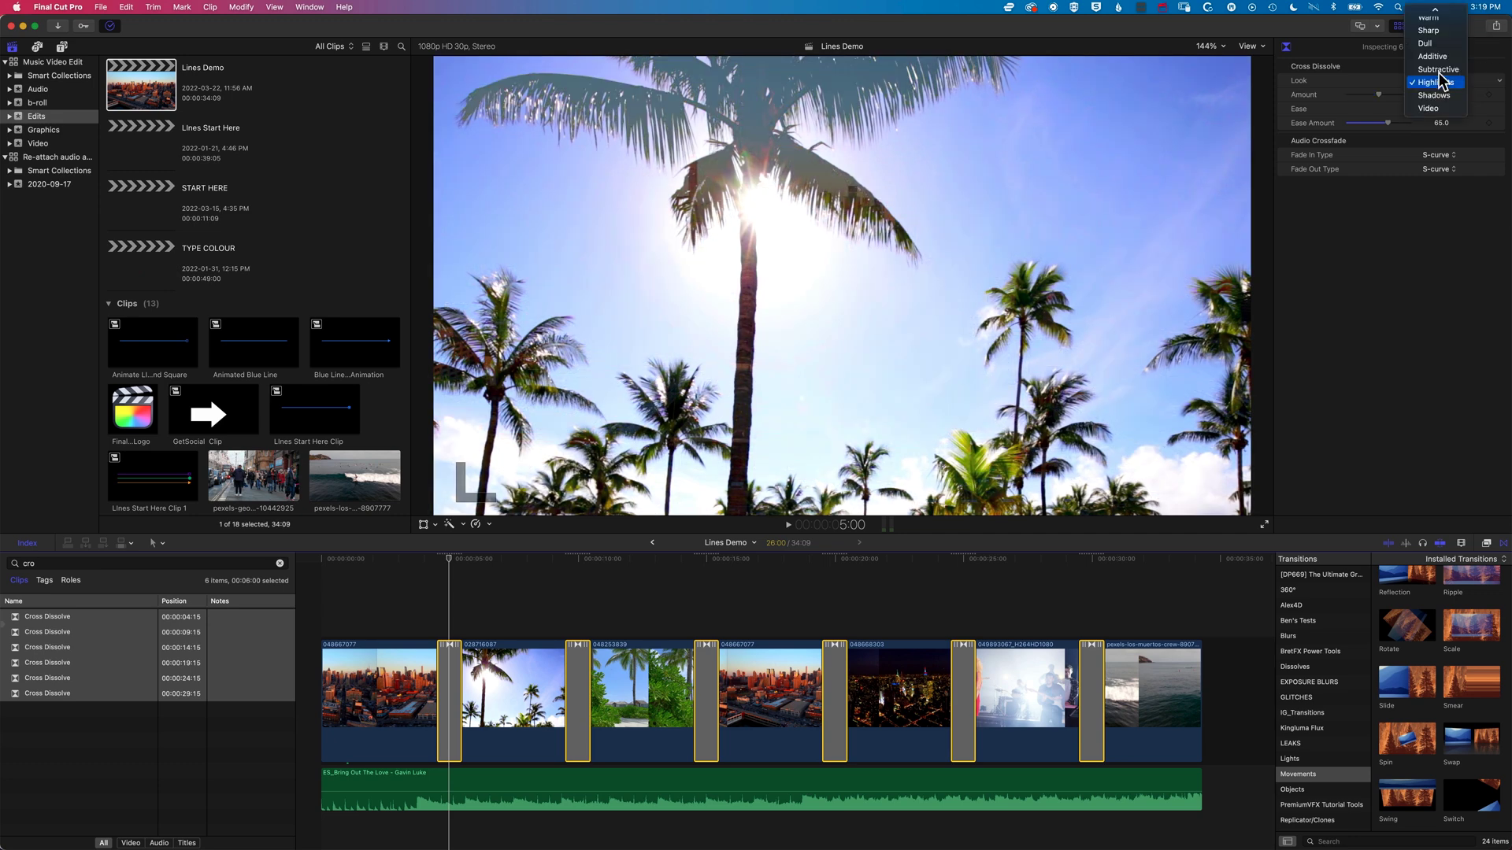
pyautogui.click(1442, 63)
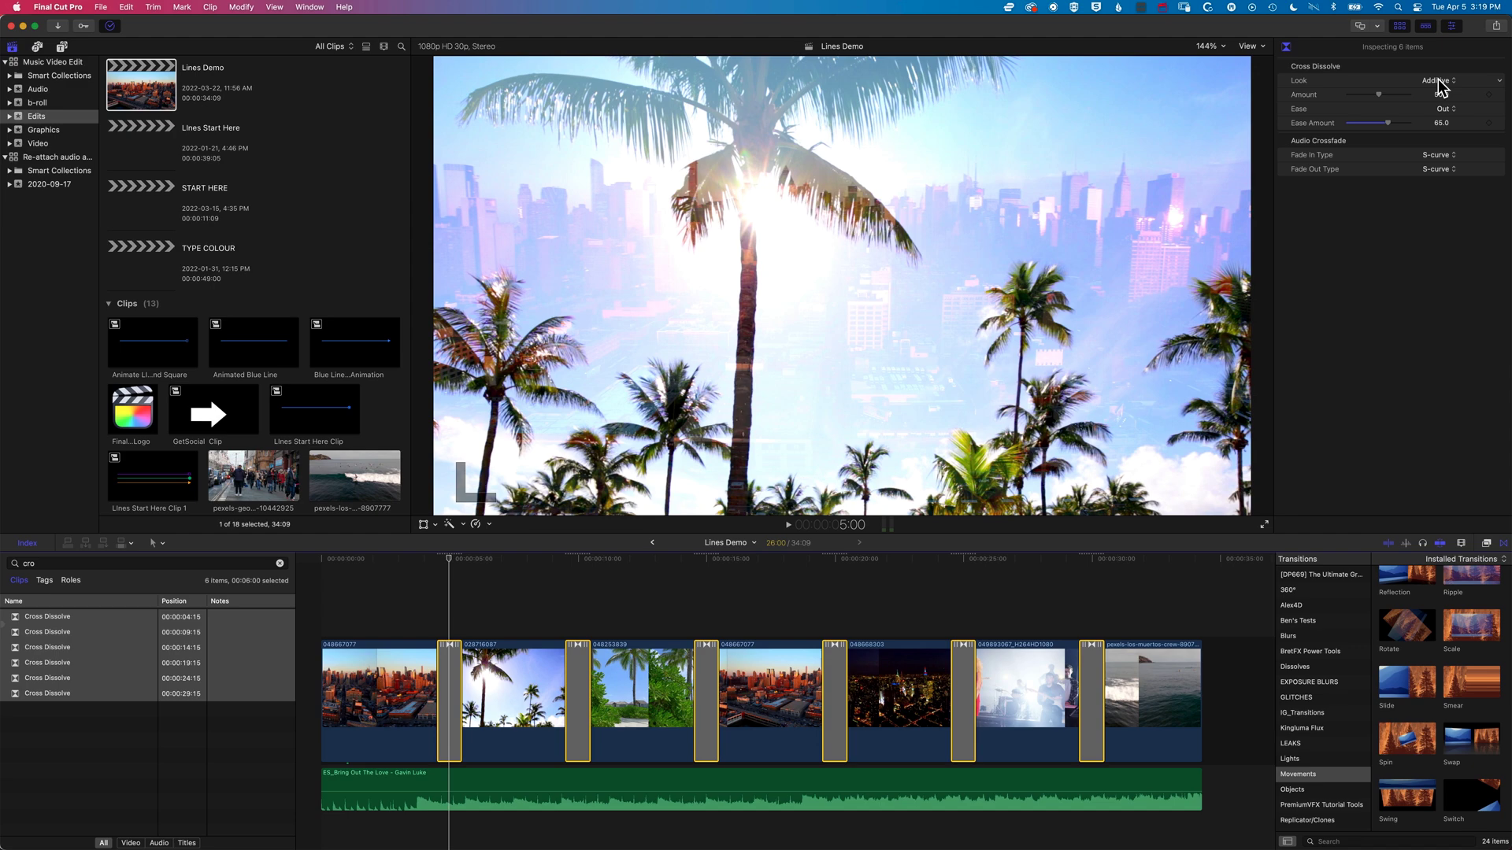
pyautogui.click(1441, 81)
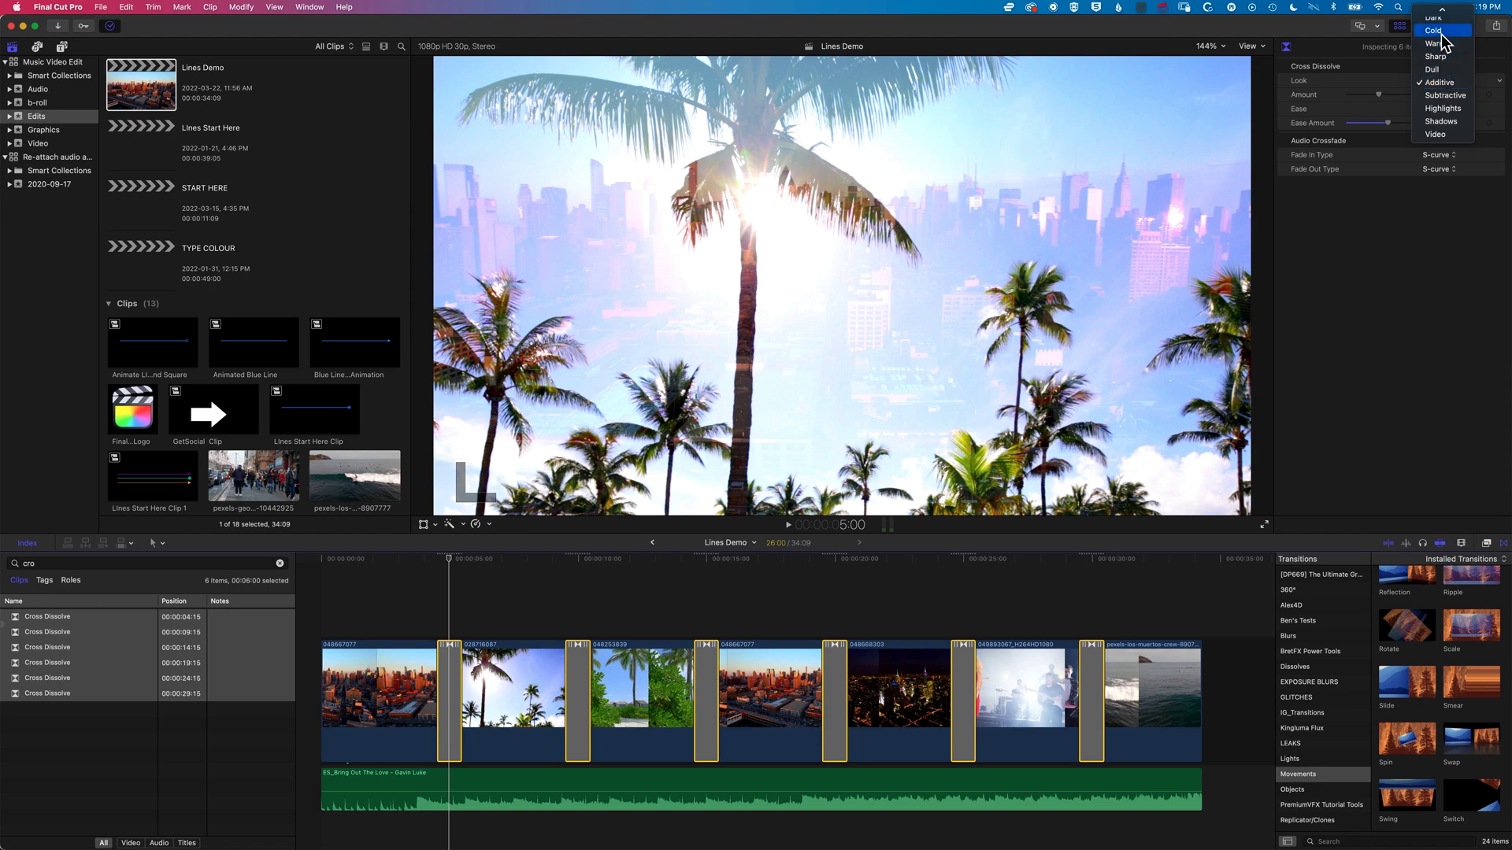
pyautogui.click(1441, 32)
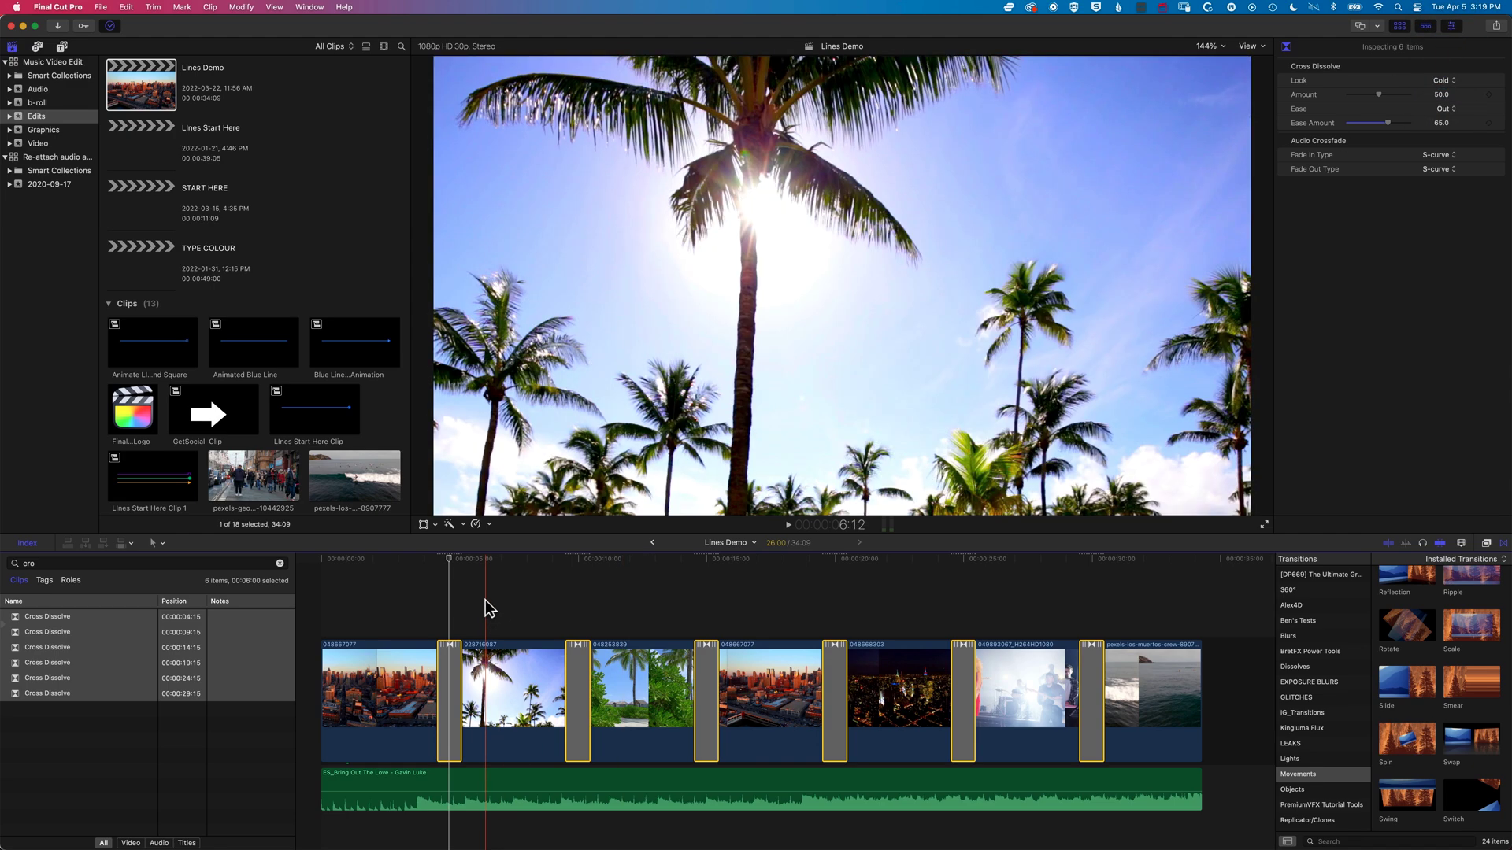
pyautogui.click(449, 667)
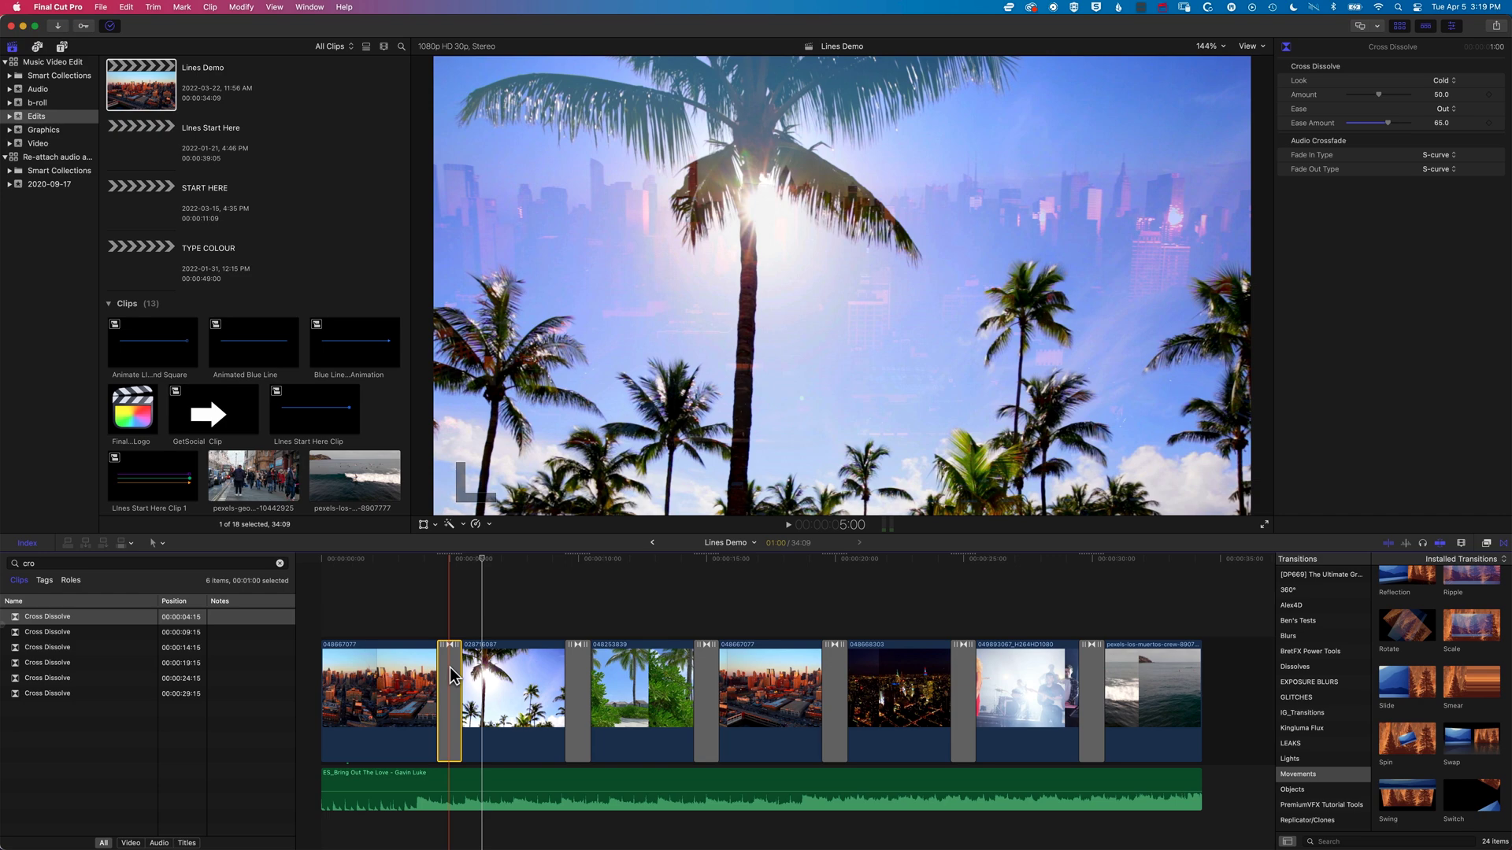
pyautogui.click(576, 677)
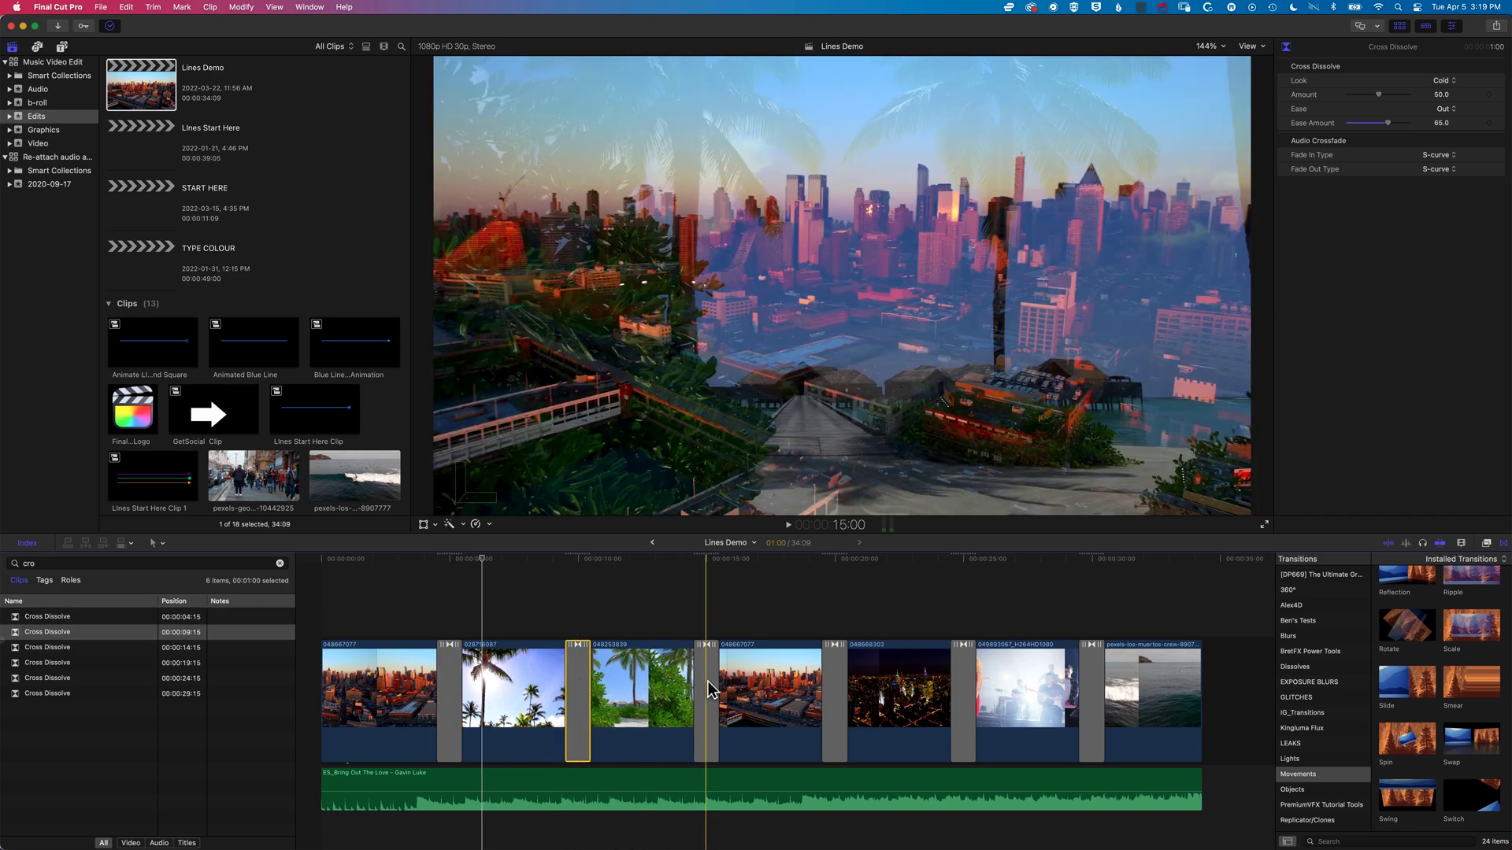
pyautogui.click(708, 689)
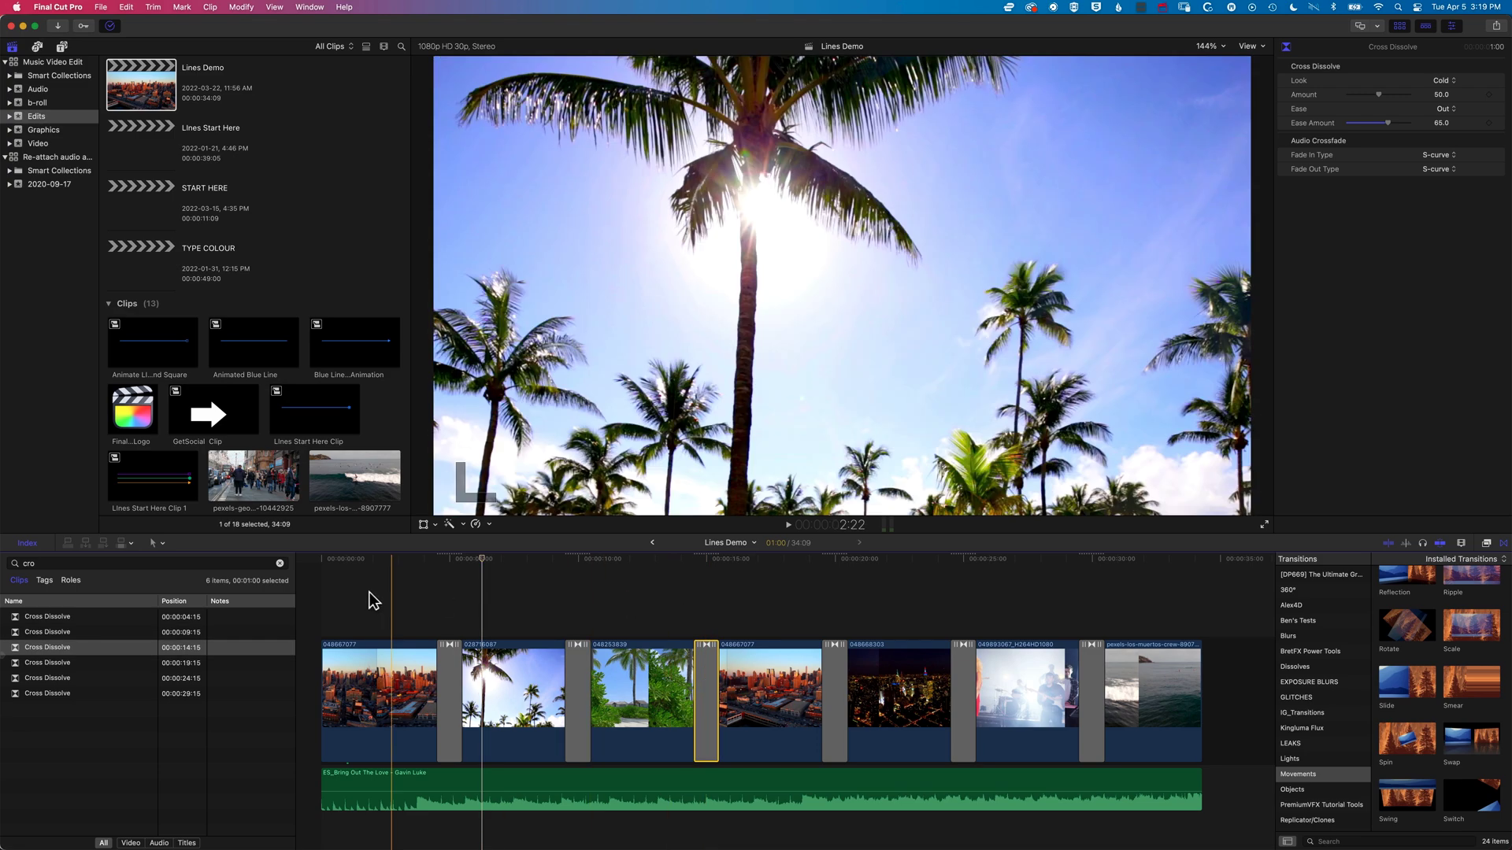
pyautogui.click(98, 618)
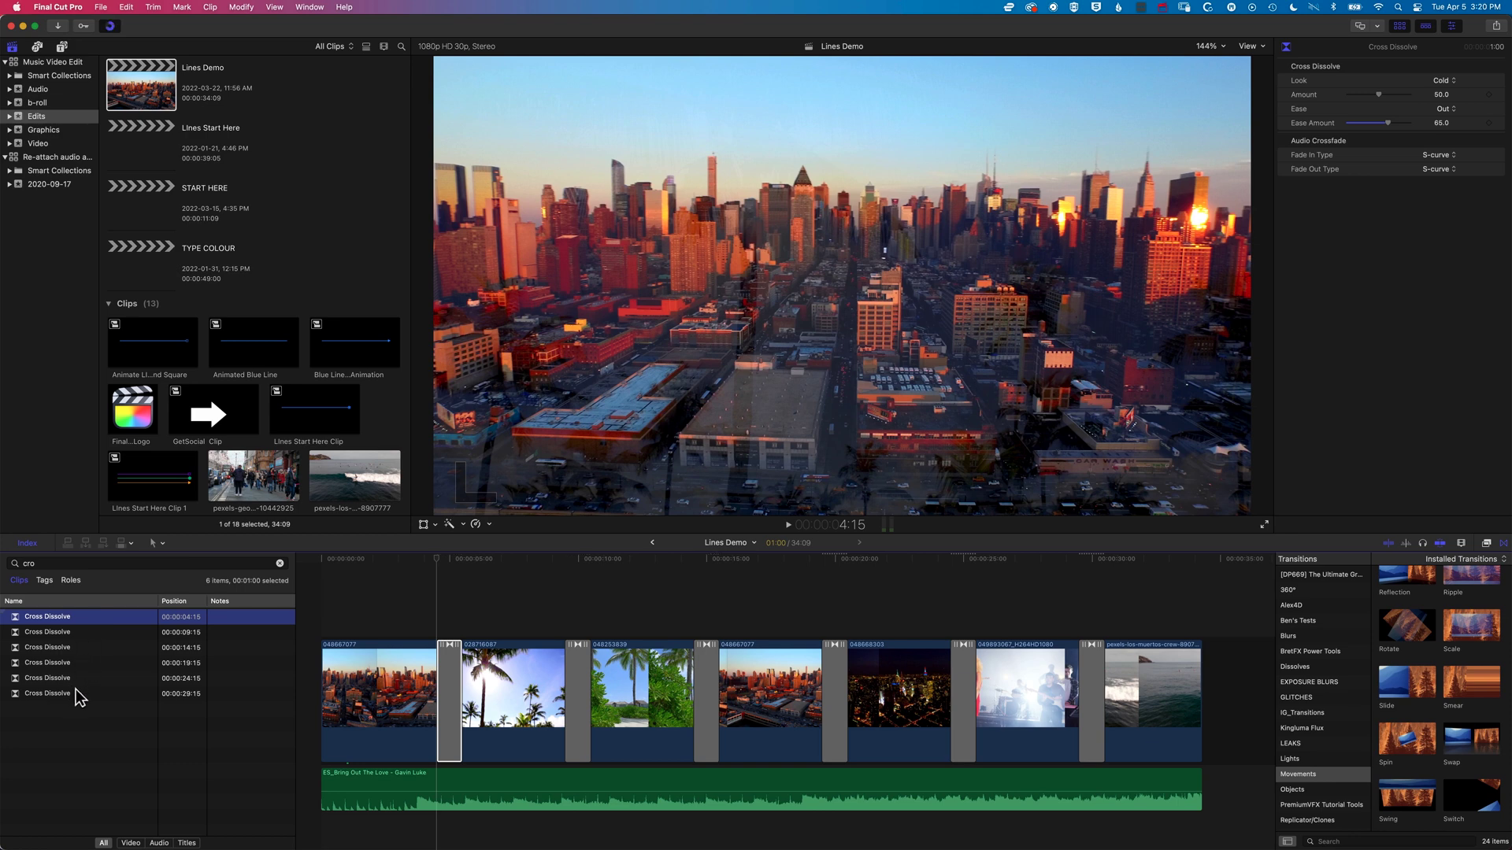
# Step: Set all six cross dissolves to 2:15 duration, then check it on the first dissolve
pyautogui.keyDown('shift'); pyautogui.click(77, 696); pyautogui.keyUp('shift')
pyautogui.click(382, 572)
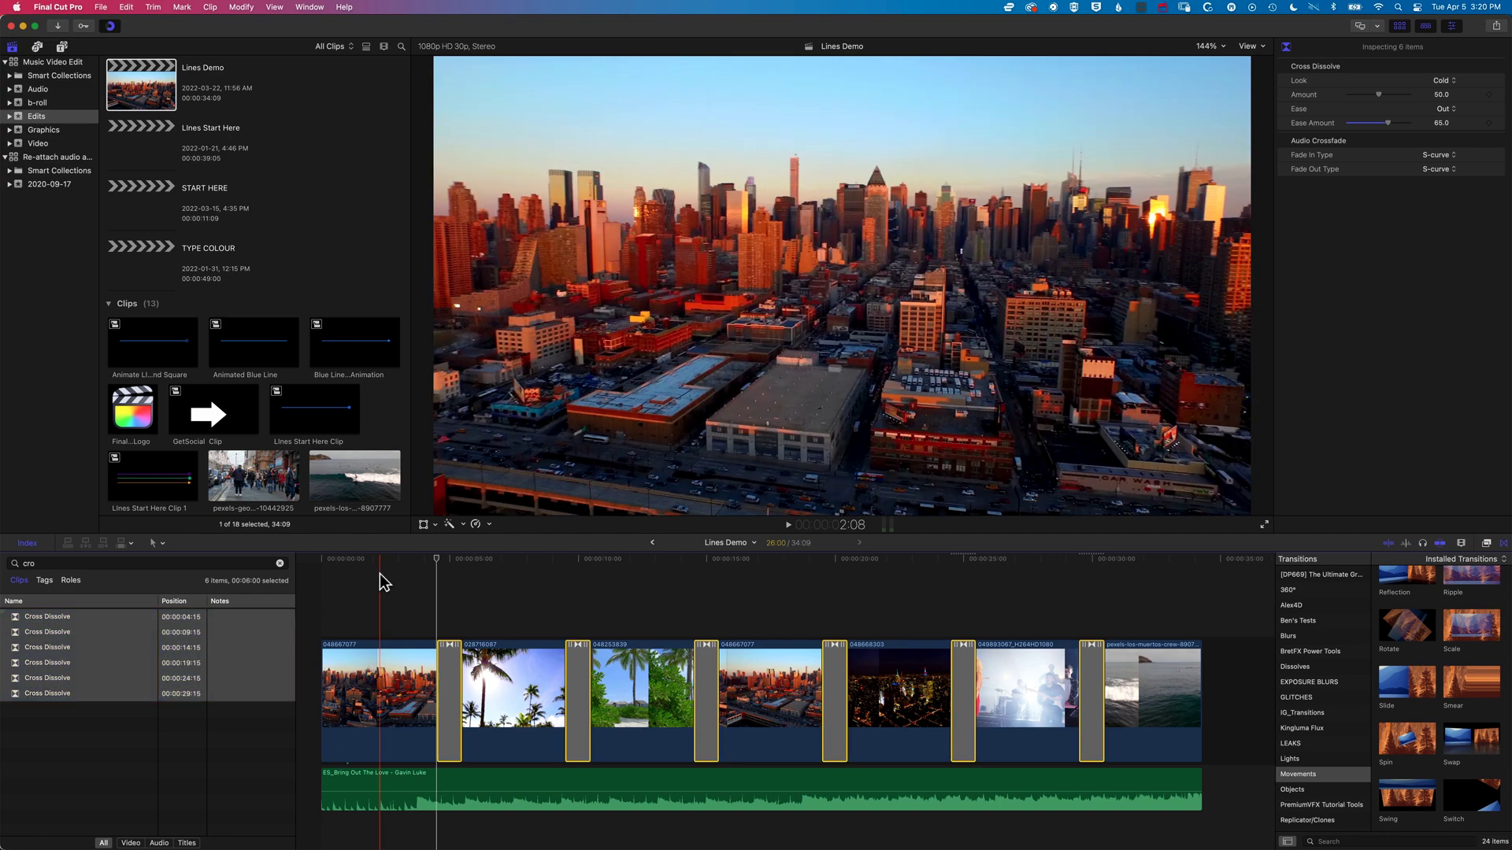
pyautogui.click(489, 563)
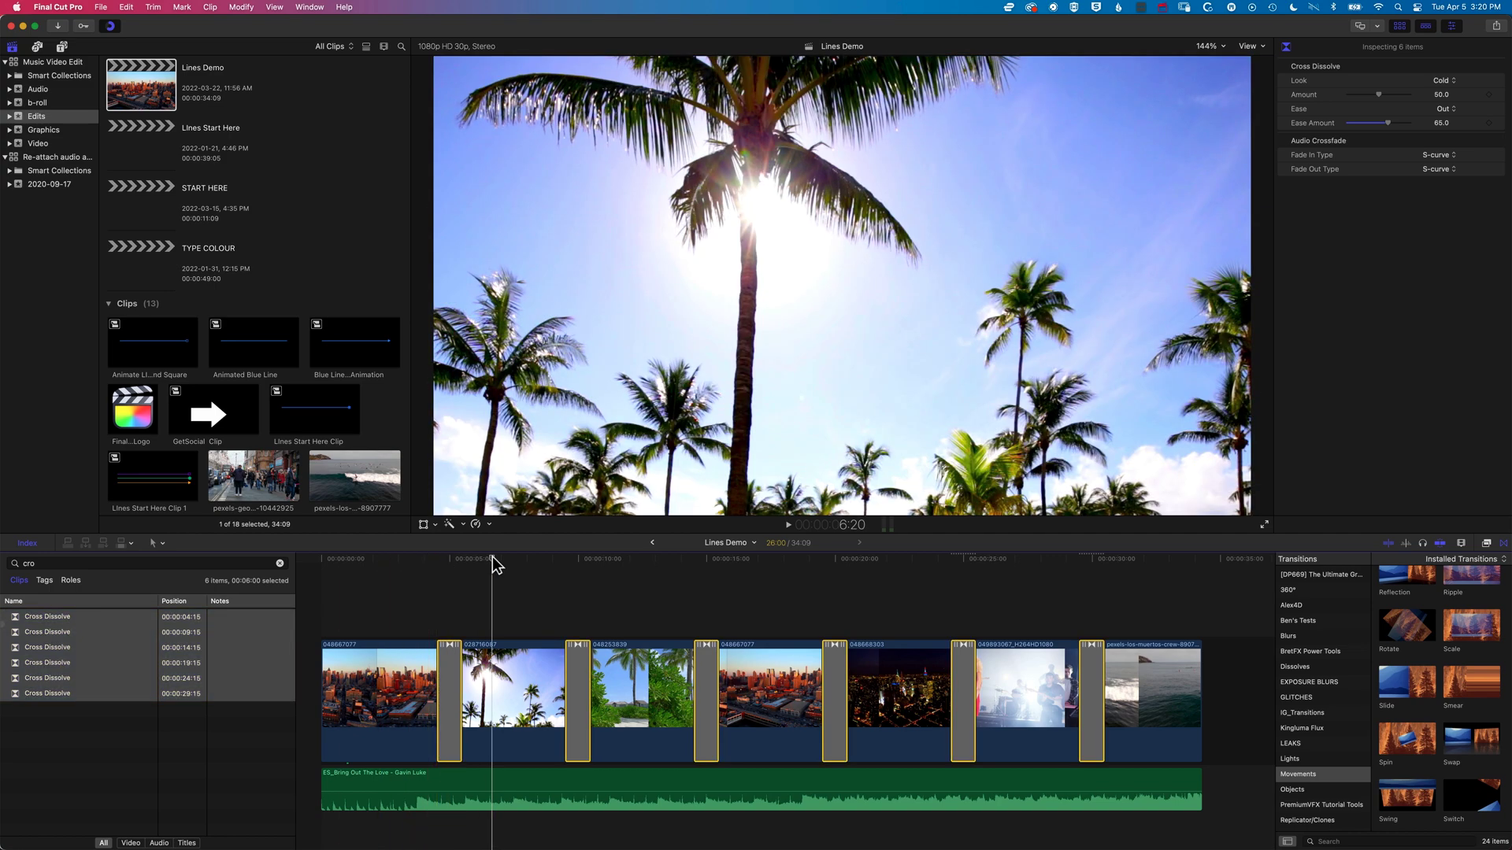
pyautogui.hotkey('ctrl', 'd')
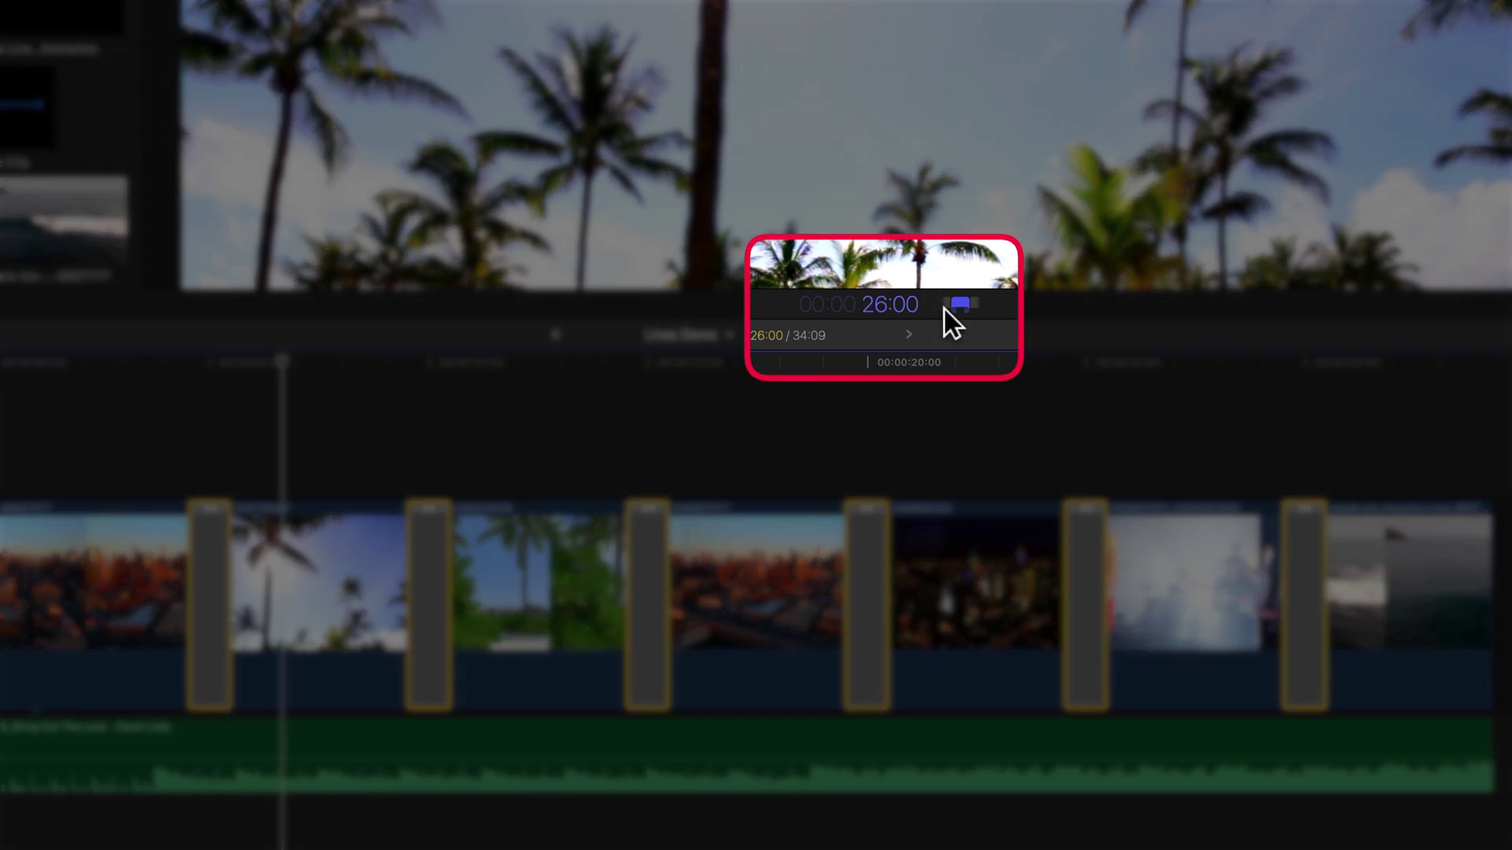
pyautogui.write('2')
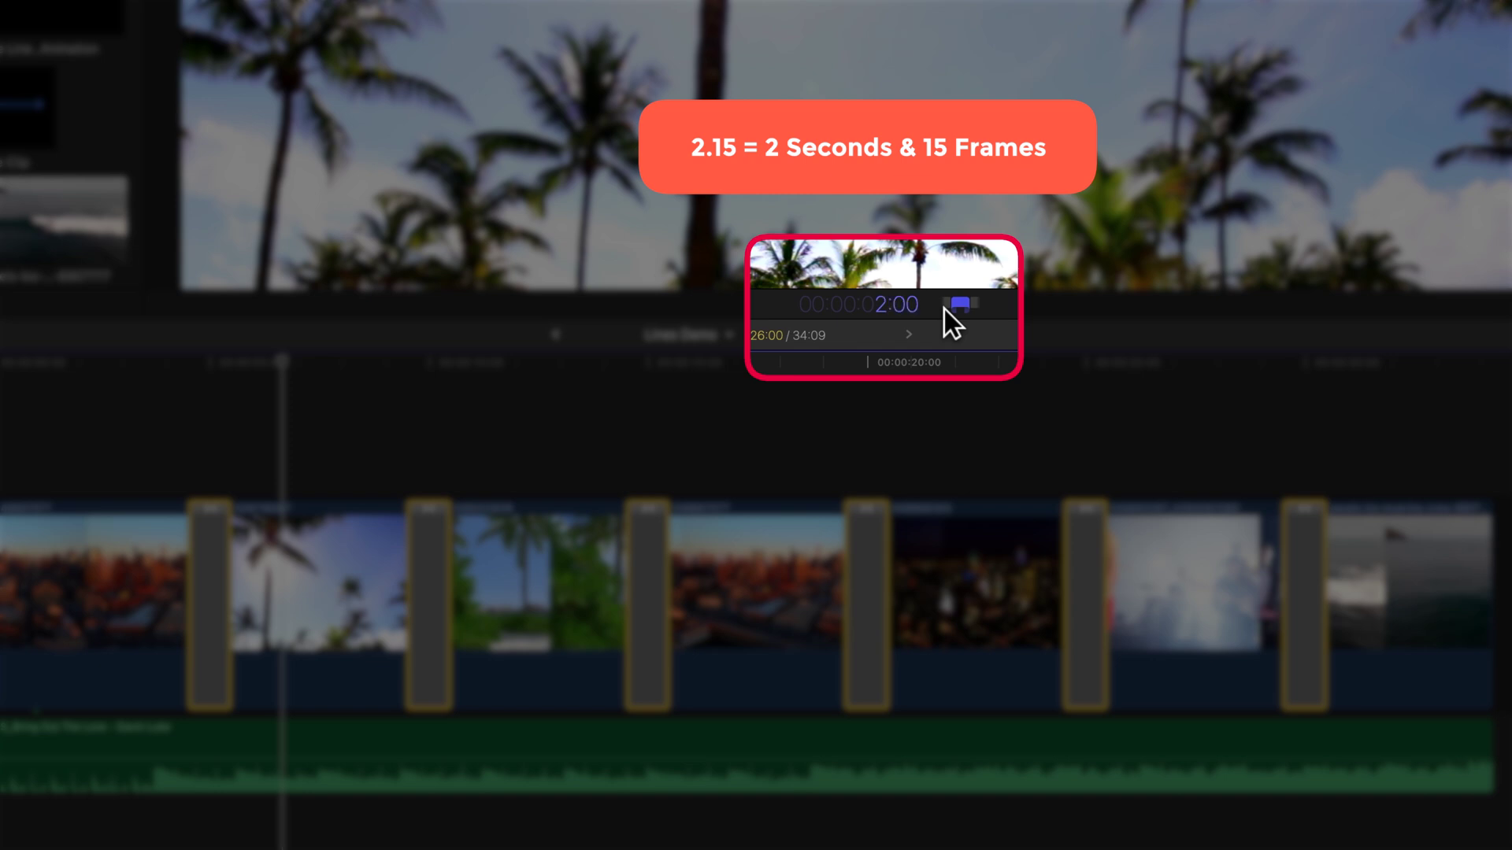
pyautogui.press('Return')
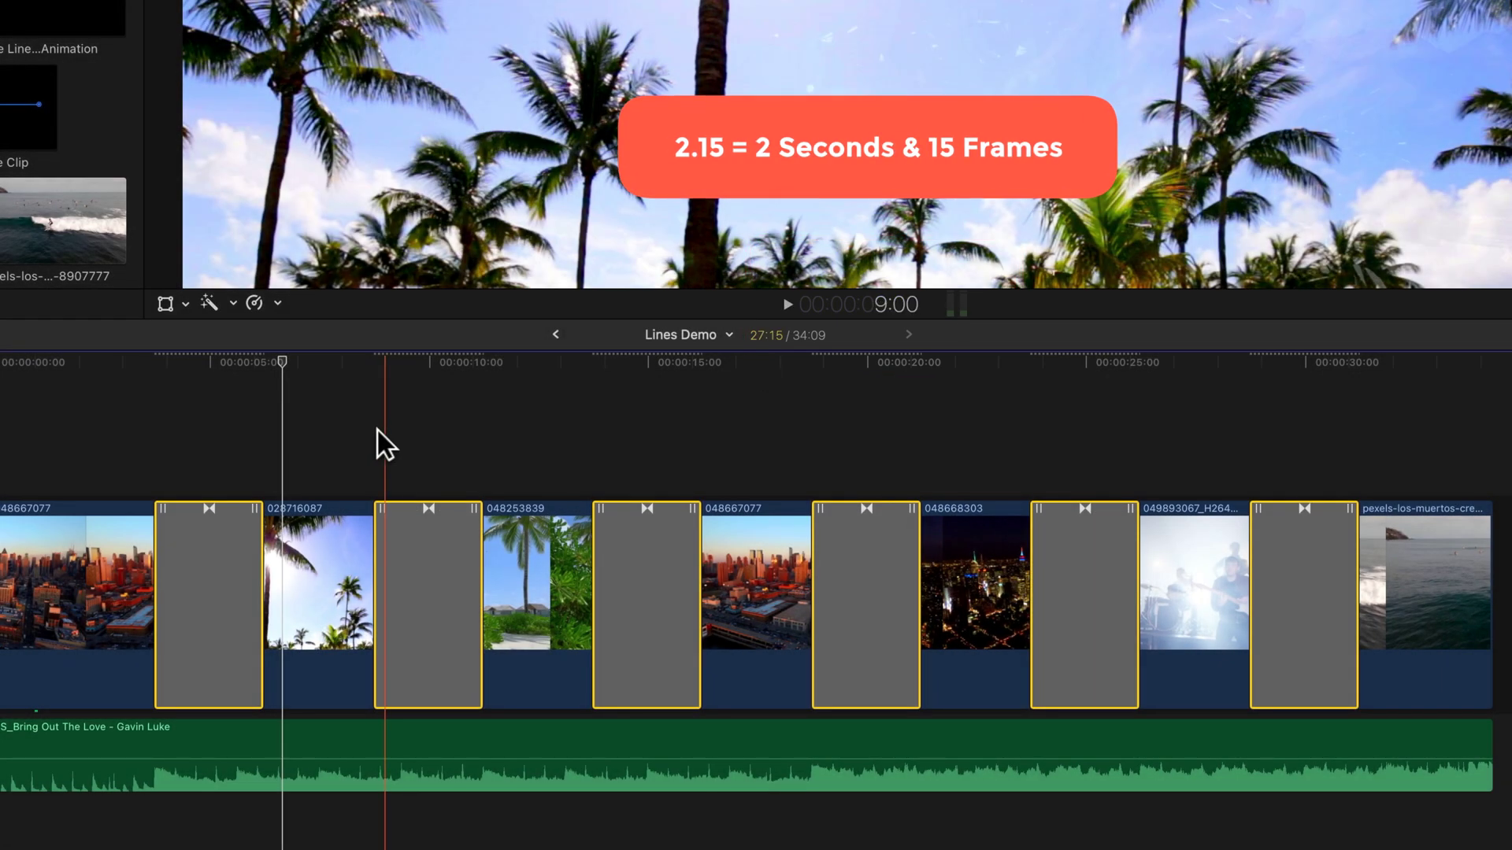
pyautogui.click(193, 454)
pyautogui.click(194, 555)
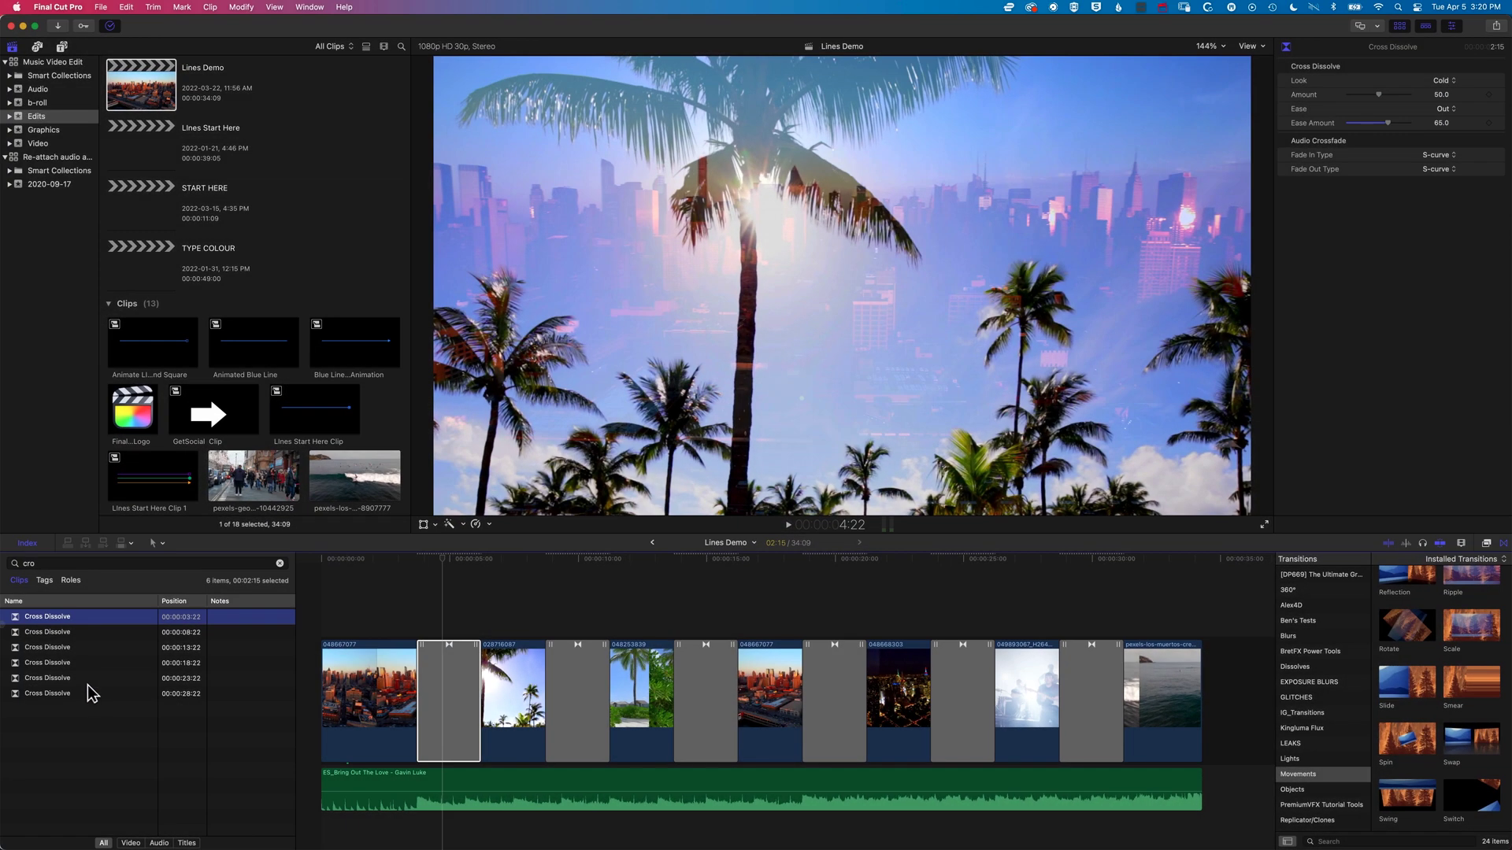
# Step: Shorten all six cross dissolves to one shared duration, trimming the timeline from 27:15 to 26:17
pyautogui.keyDown('shift'); pyautogui.click(86, 694); pyautogui.keyUp('shift')
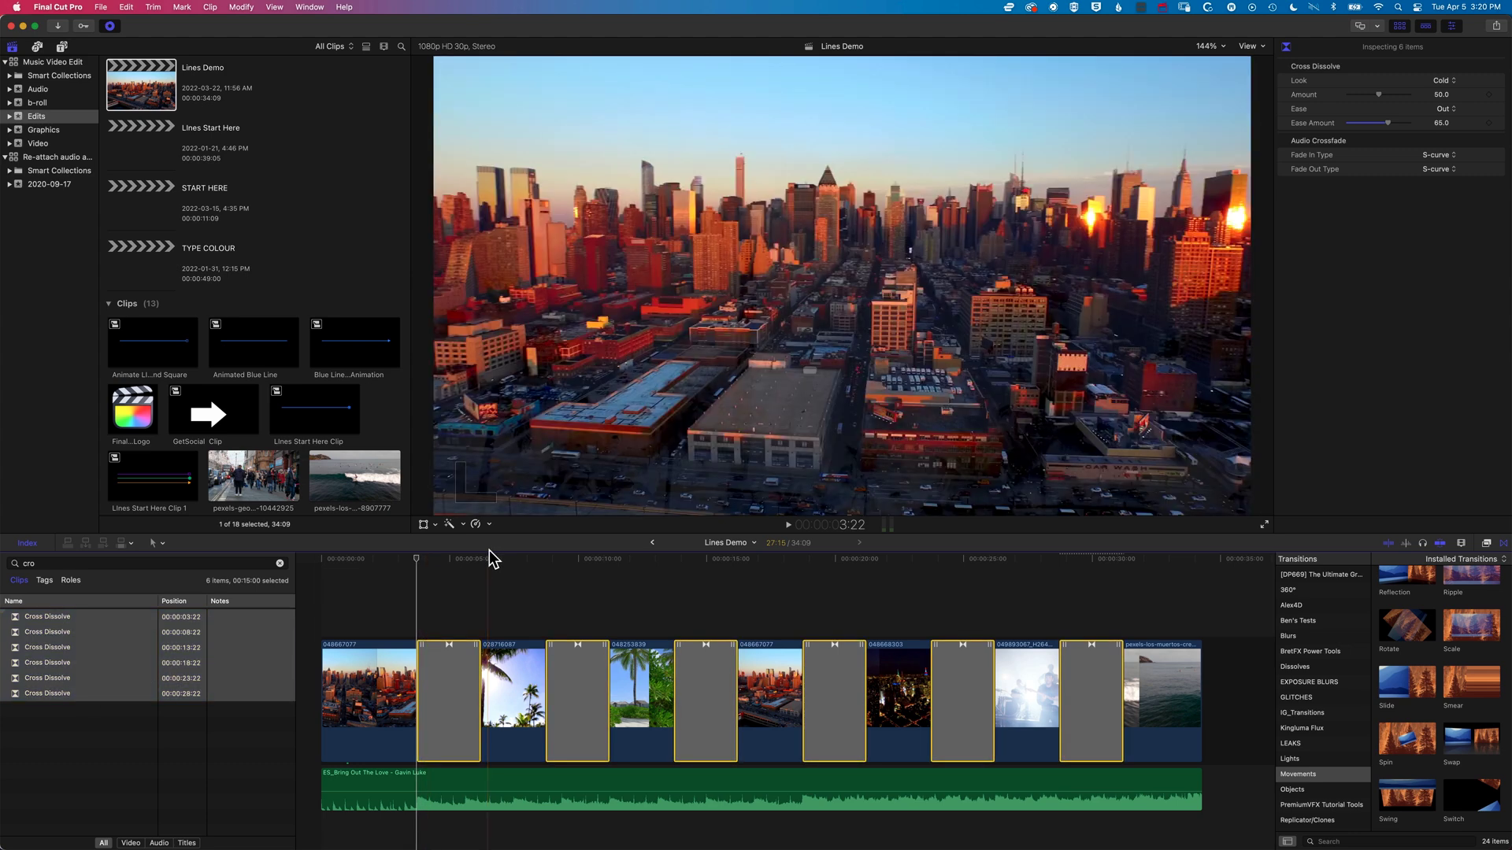
pyautogui.click(468, 561)
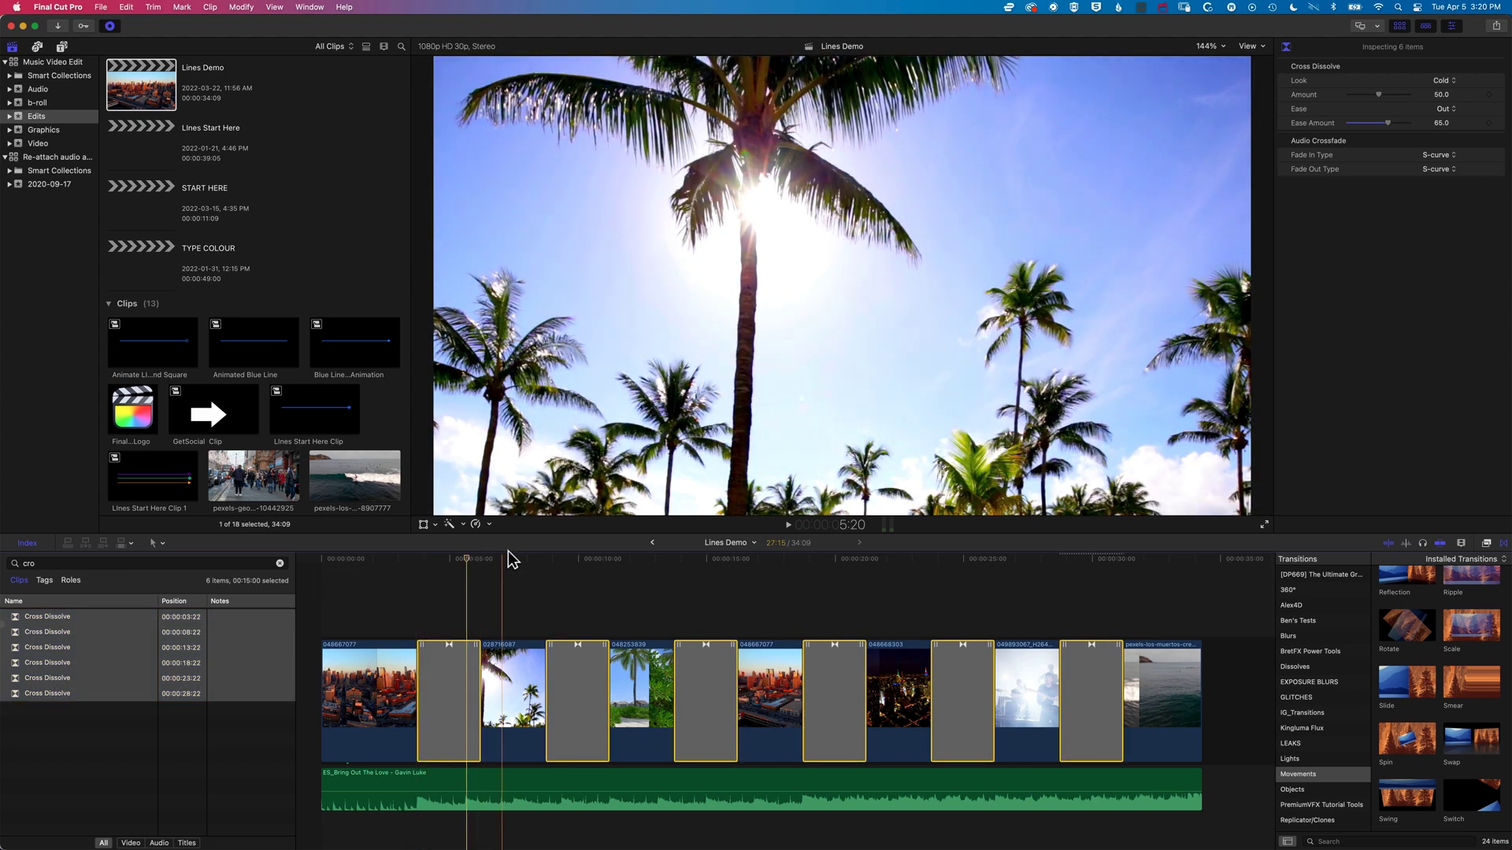
pyautogui.hotkey('ctrl', 'd')
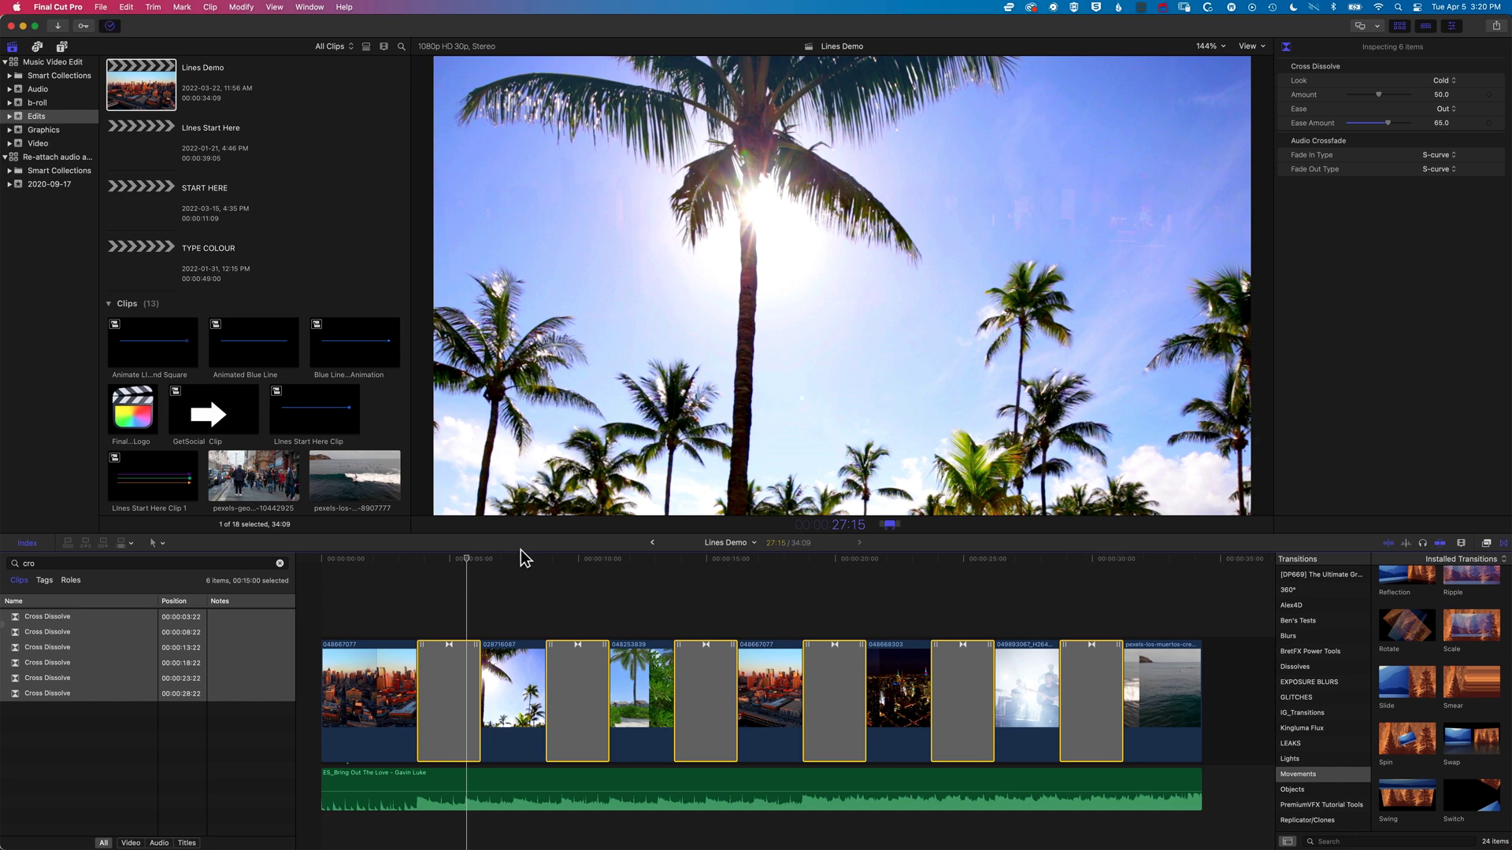
pyautogui.write('100')
pyautogui.write('7')
pyautogui.press('Return')
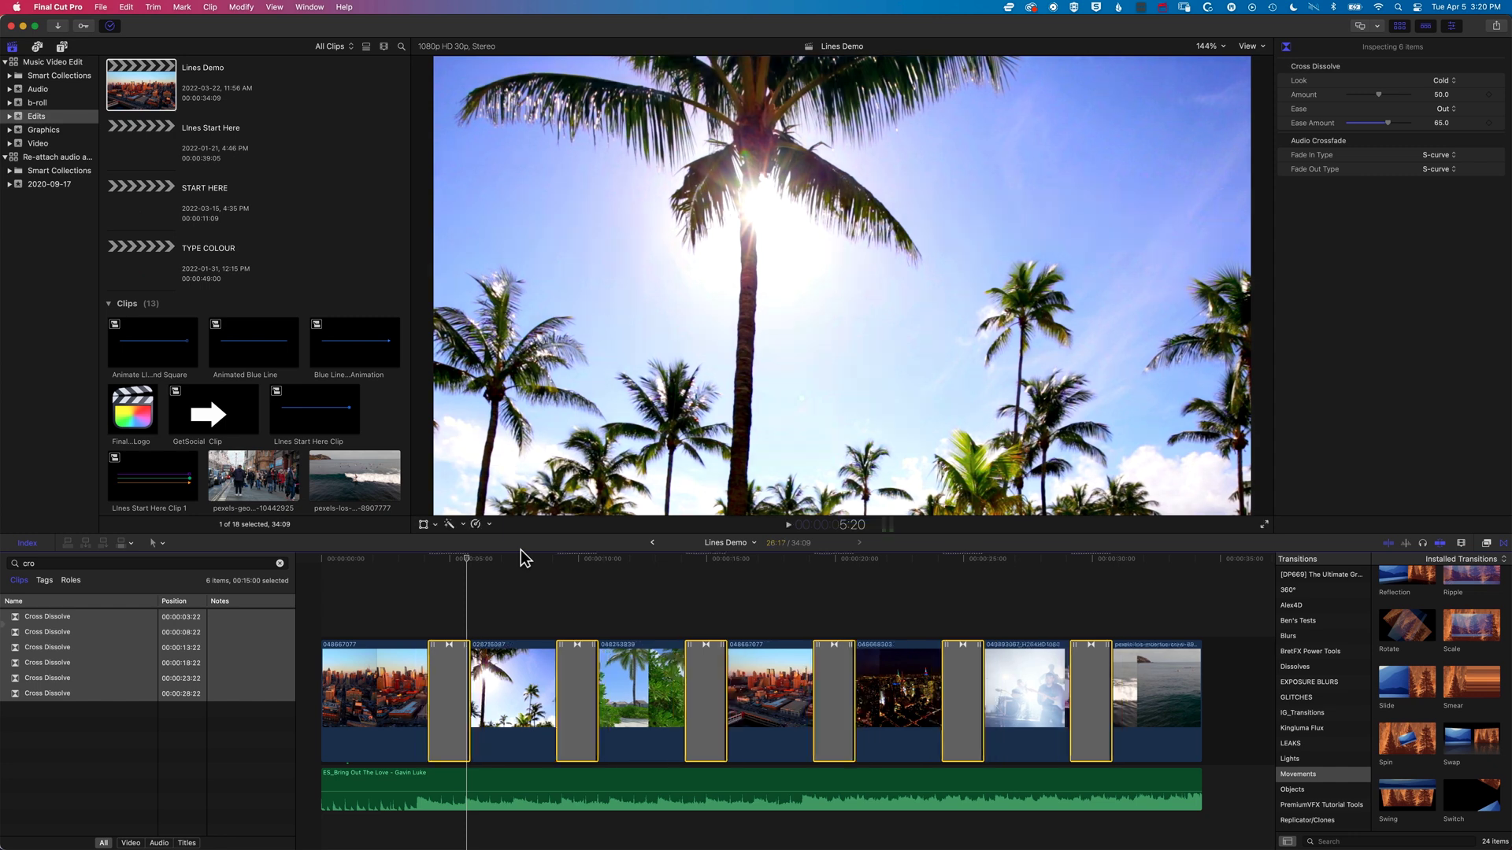